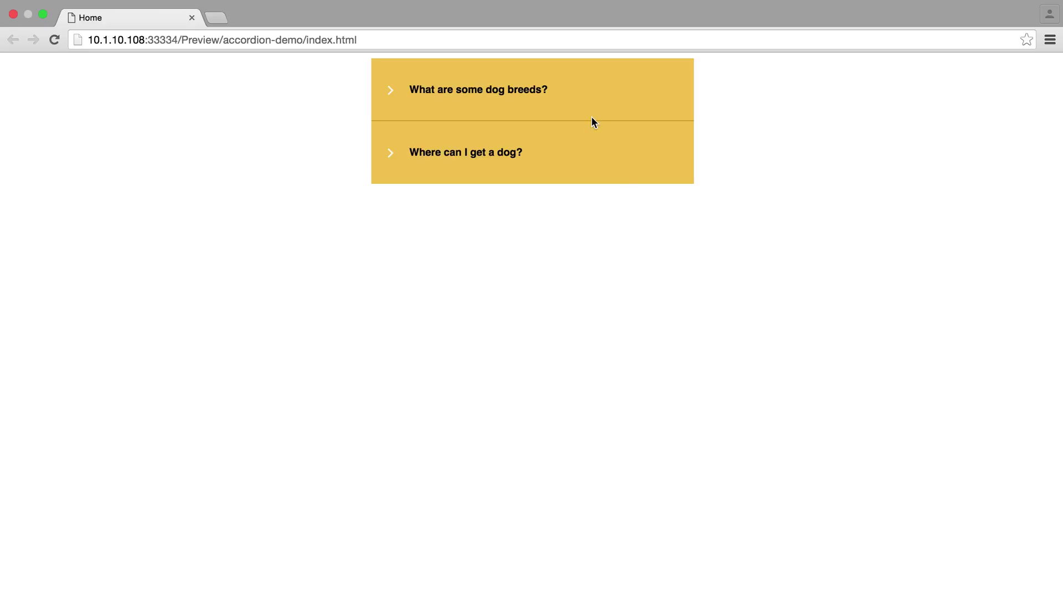
Step: Expand and collapse the FAQ items: dog breeds, Retriever, and 'Where can I get a dog?'
left_click(485, 96)
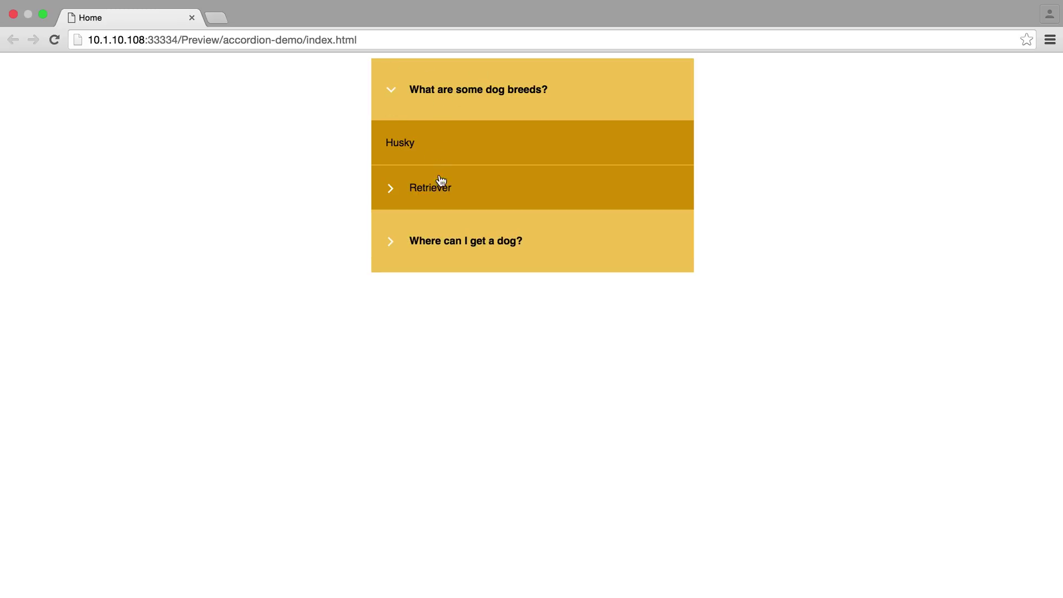
left_click(441, 194)
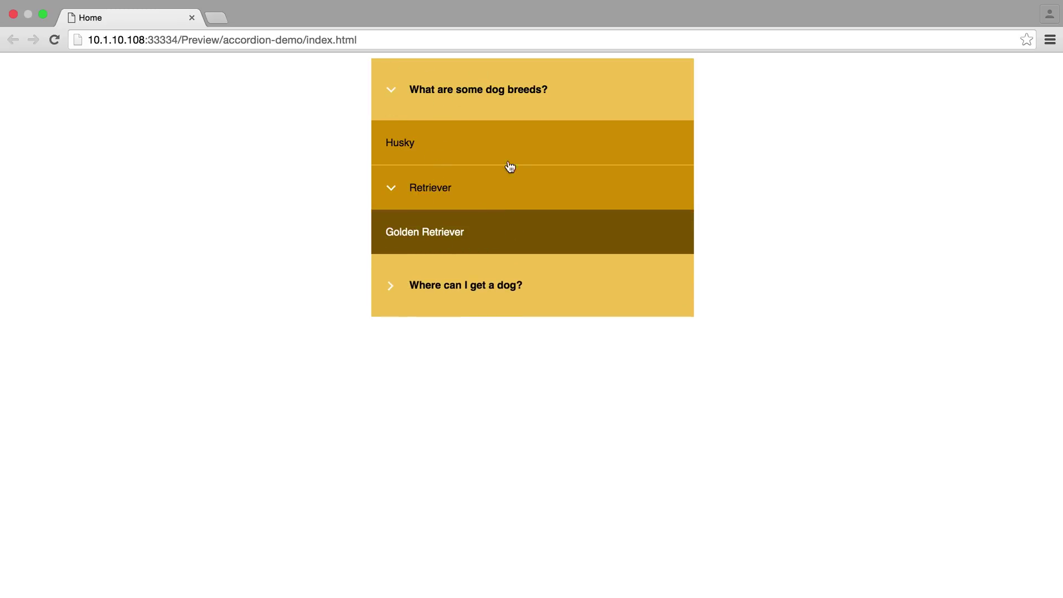
left_click(520, 283)
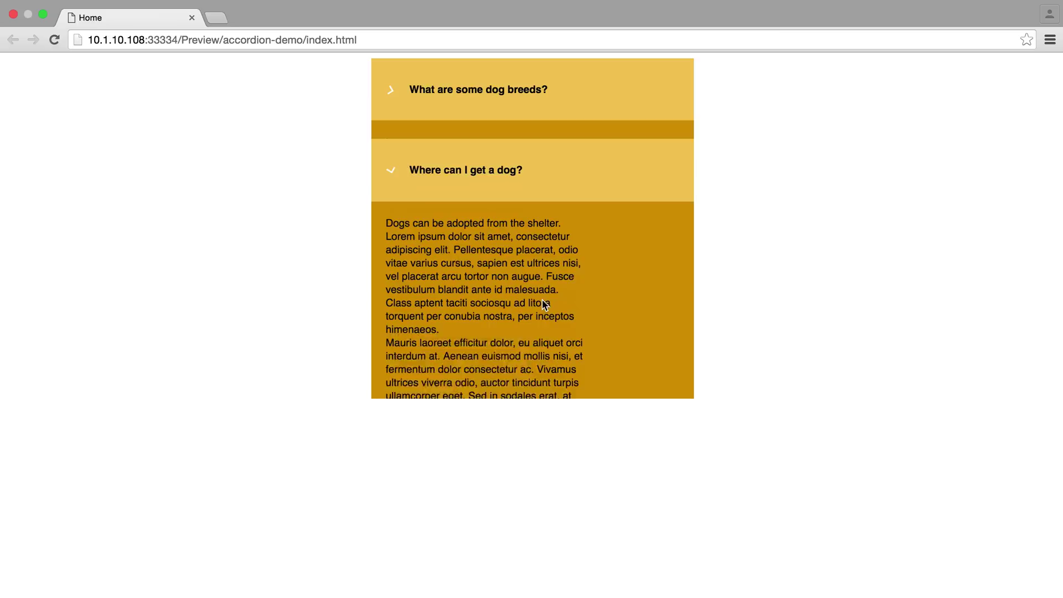
left_click(441, 157)
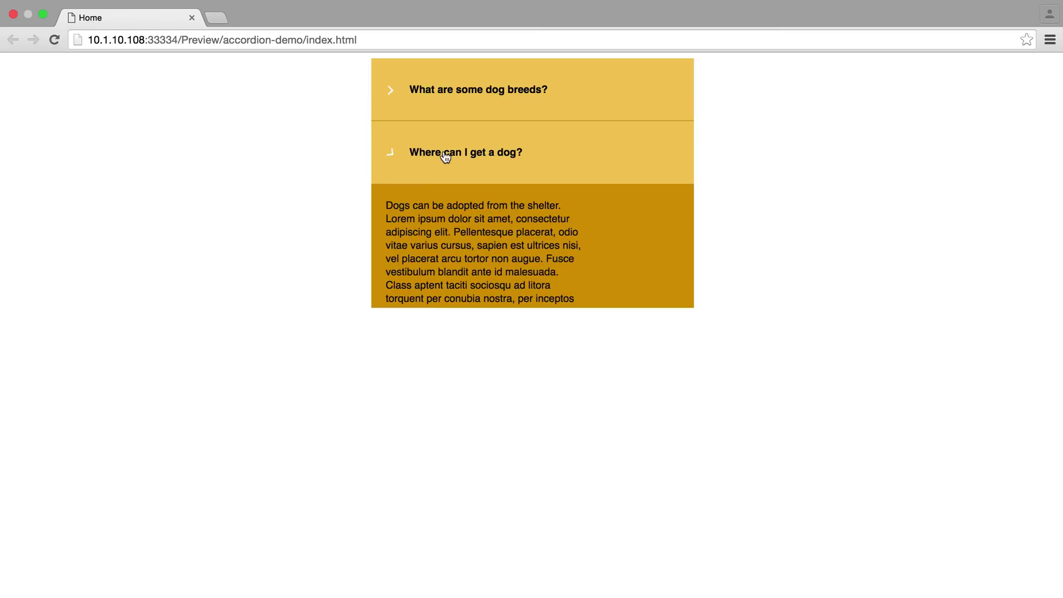
left_click(478, 154)
left_click(483, 114)
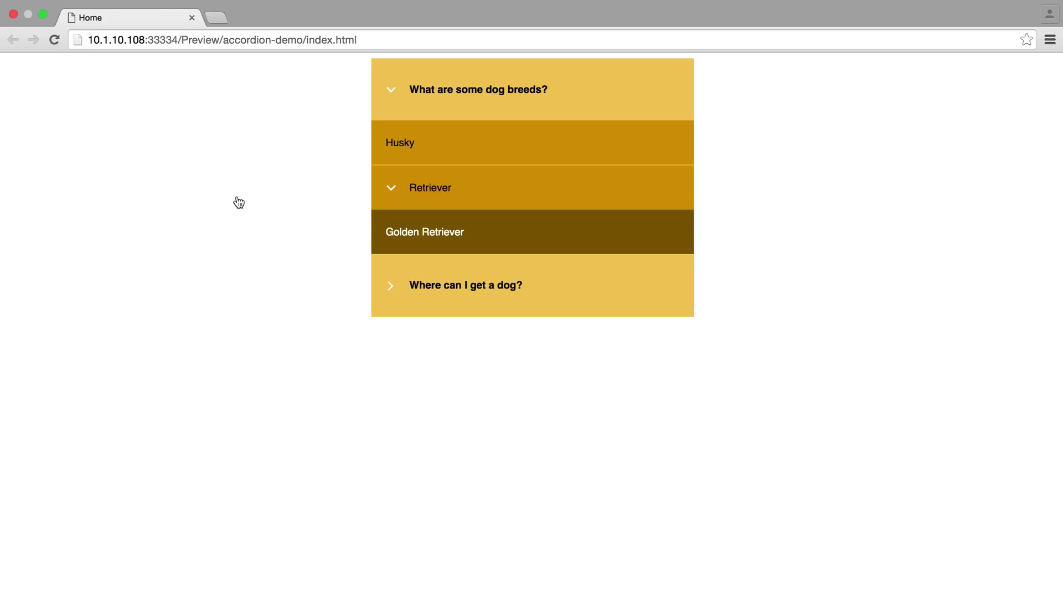
Step: Exit full screen, narrow the Chrome window to test the layout, then restore full screen
left_click(42, 15)
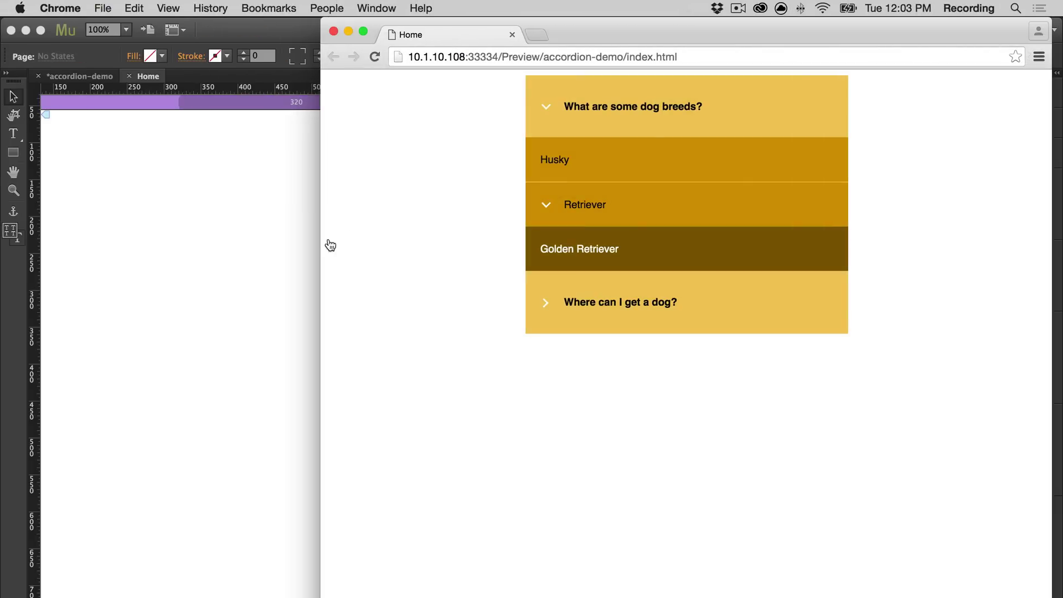
left_click_drag(320, 244, 2, 245)
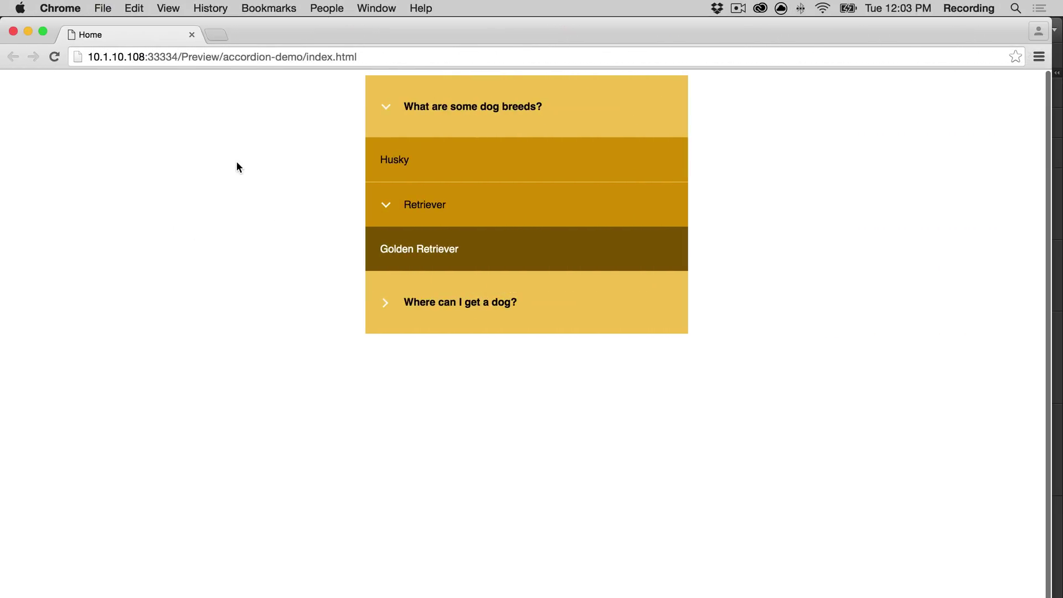
left_click(42, 30)
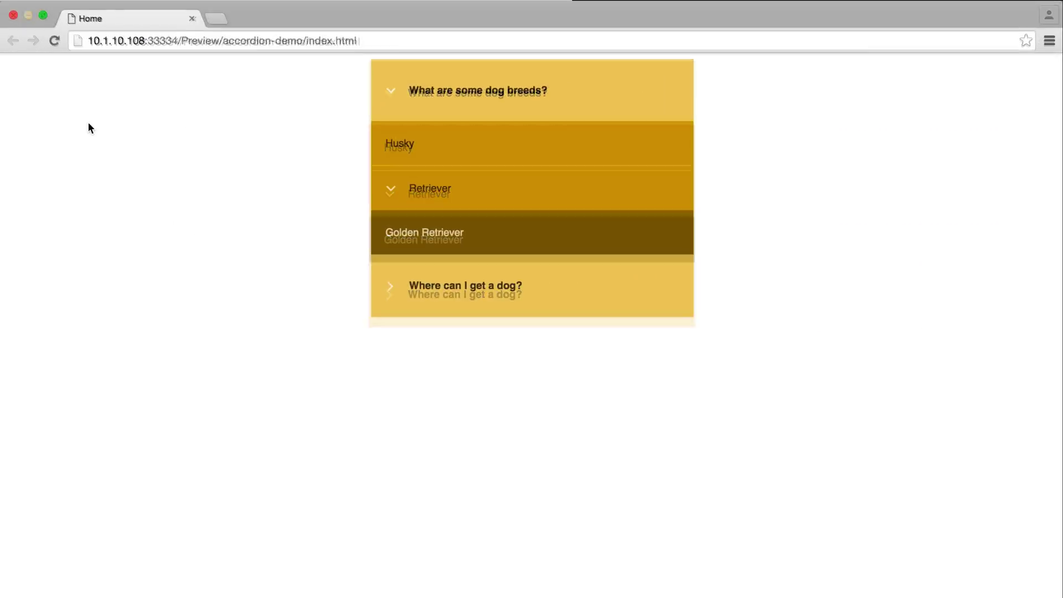
Step: Back in Muse, drag Accordion MAIN and one Accordion TAB from the Library onto the Home page
key("super+Tab")
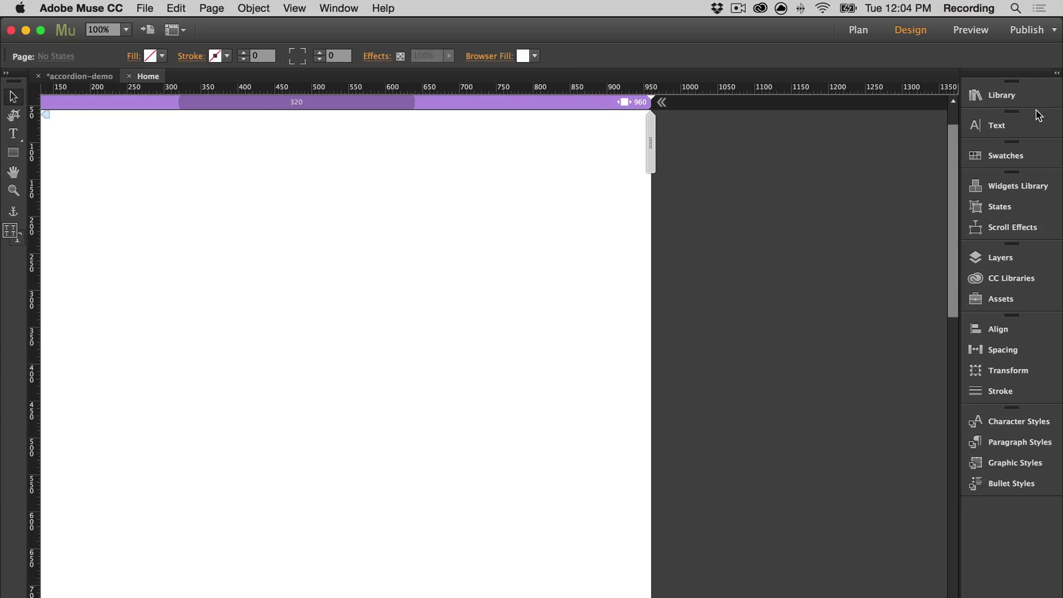
left_click(1032, 101)
left_click_drag(858, 239, 184, 223)
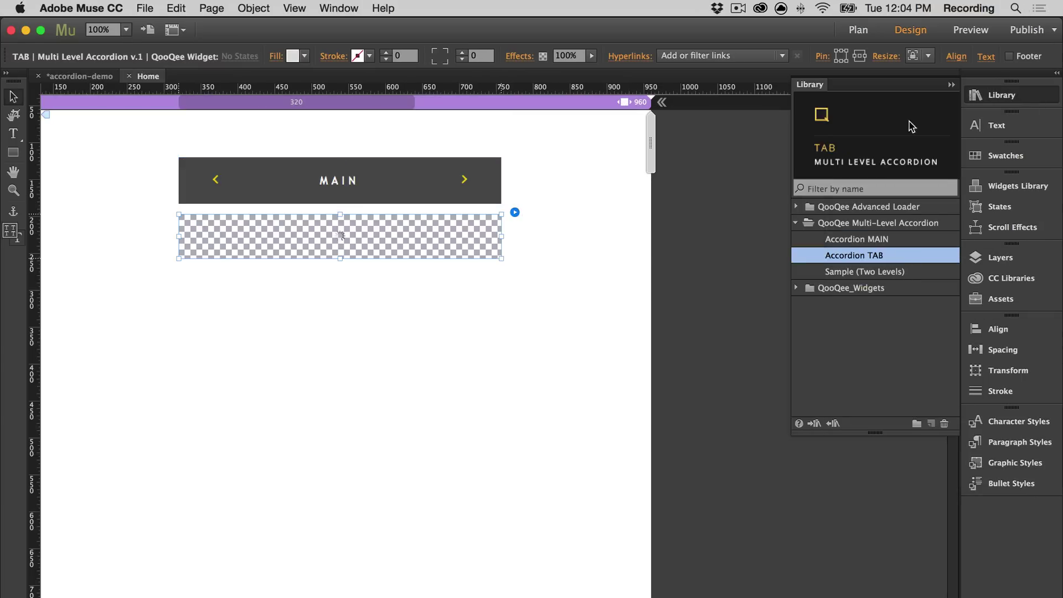
left_click(770, 168)
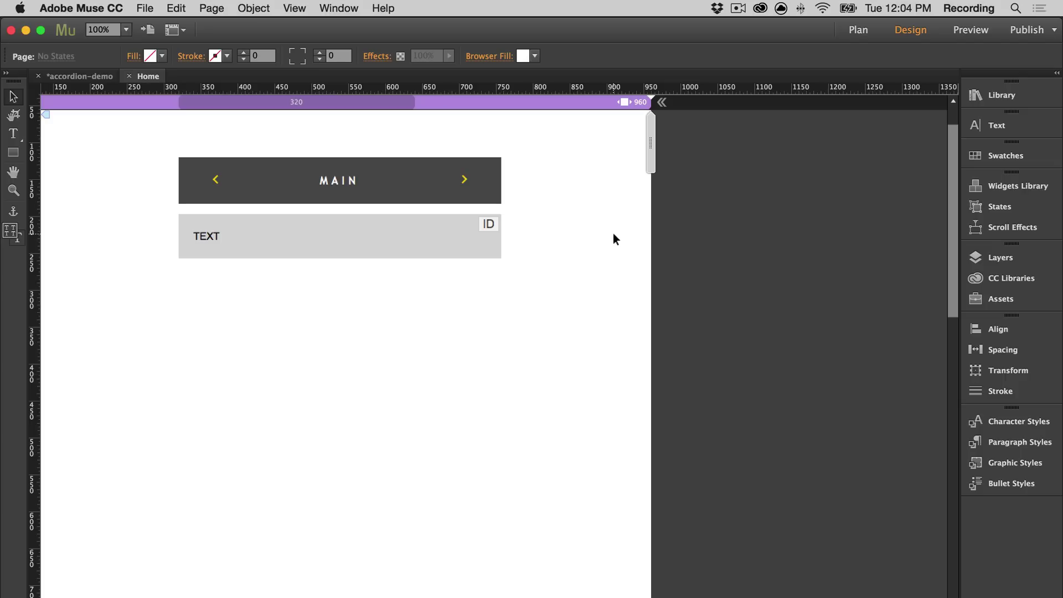
Step: Under PANEL-NAME, change the MAIN widget's Accordion-Name from MyMenu01 to 'accordion'
left_click(448, 188)
left_click(364, 117)
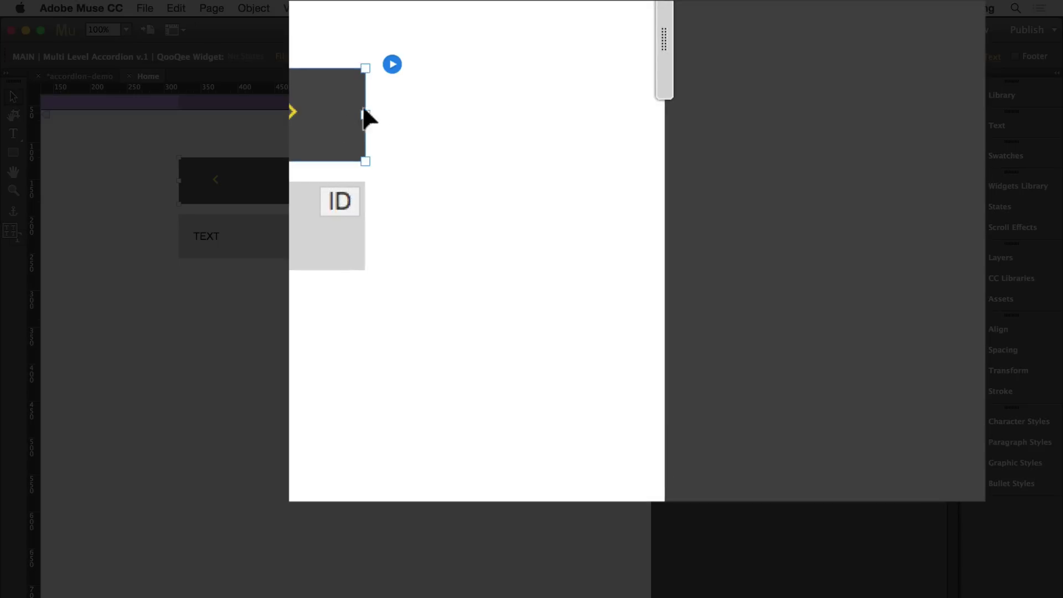
left_click(396, 65)
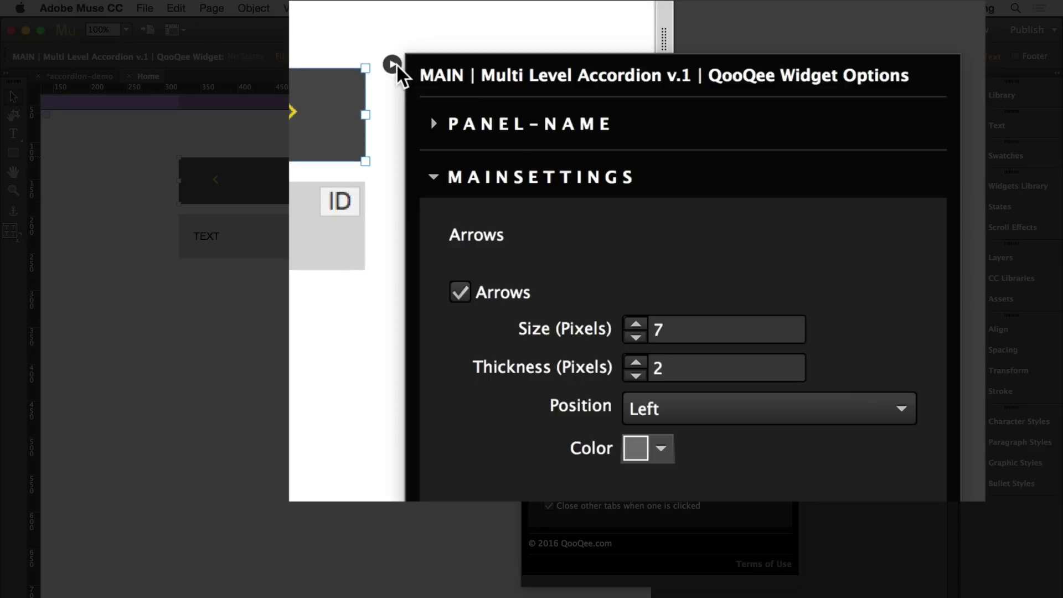
left_click(509, 180)
left_click(513, 126)
left_click(754, 190)
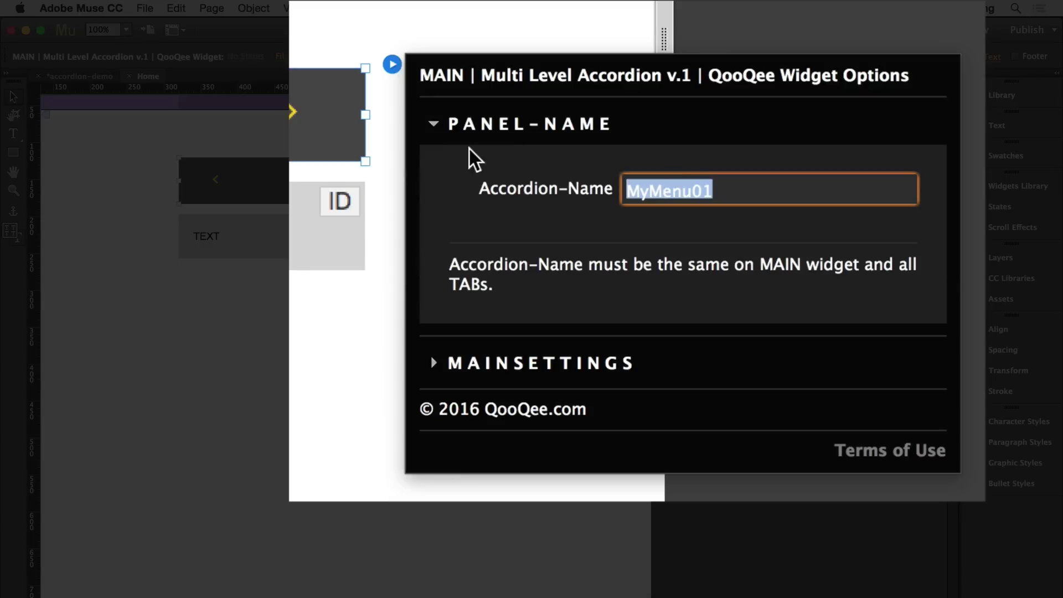
type("accordion")
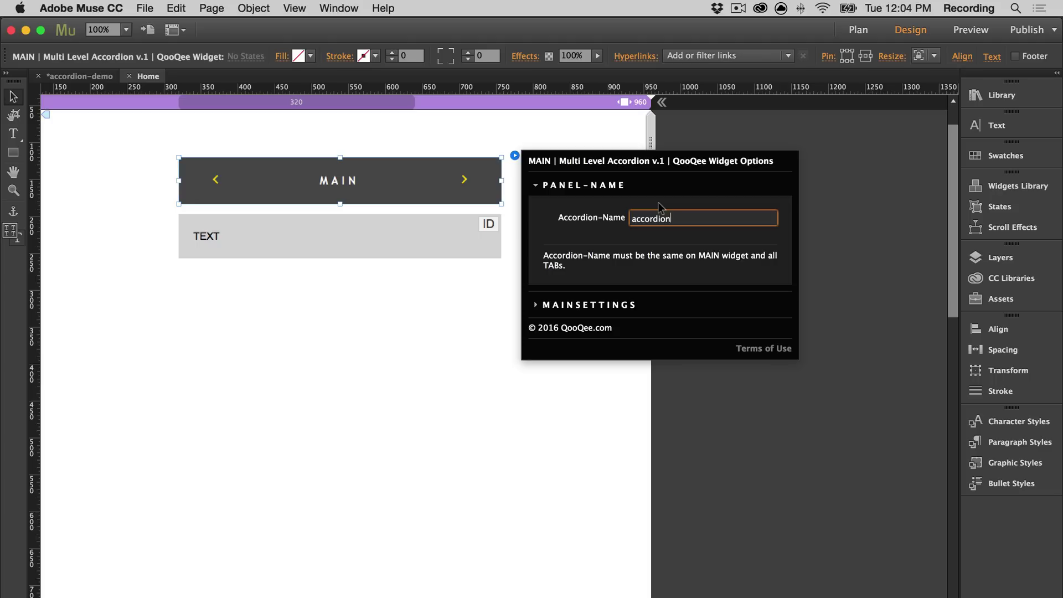
Step: Narrow the Muse window so the TextEdit dog FAQ outline sits beside the page
left_click(453, 313)
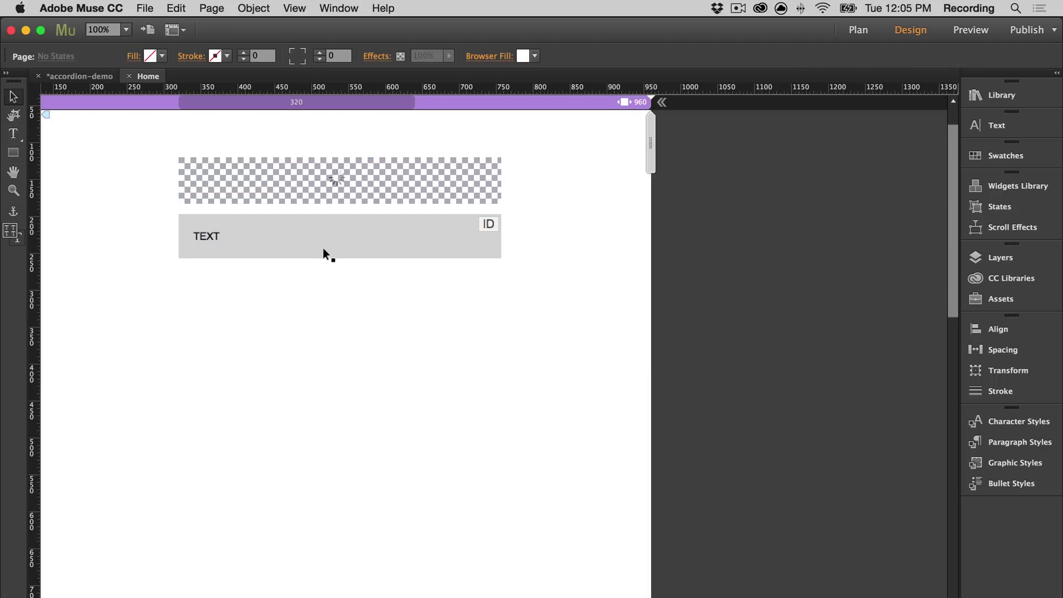
left_click(324, 247)
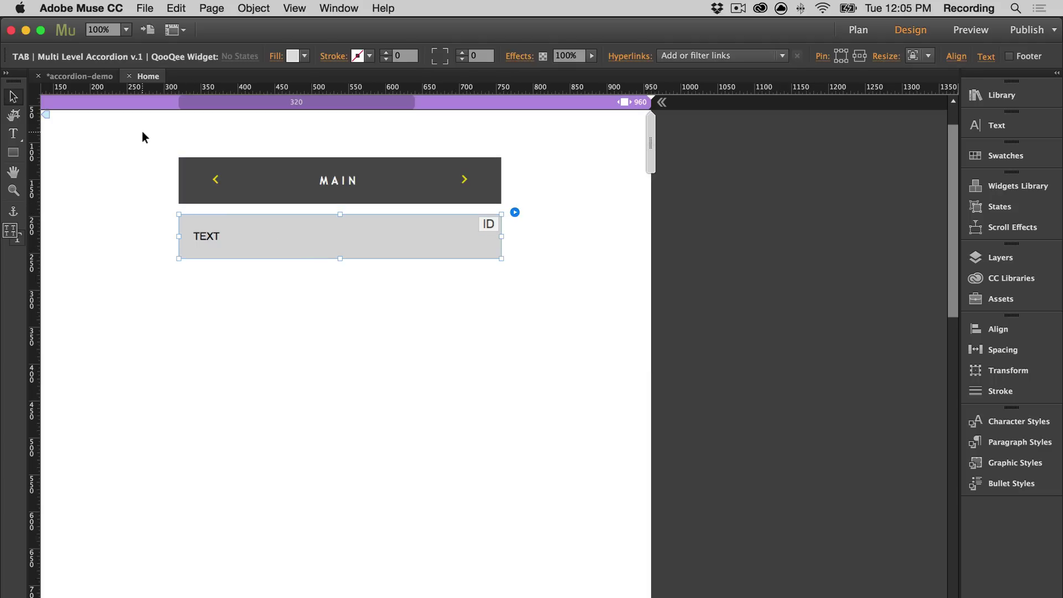
left_click(41, 32)
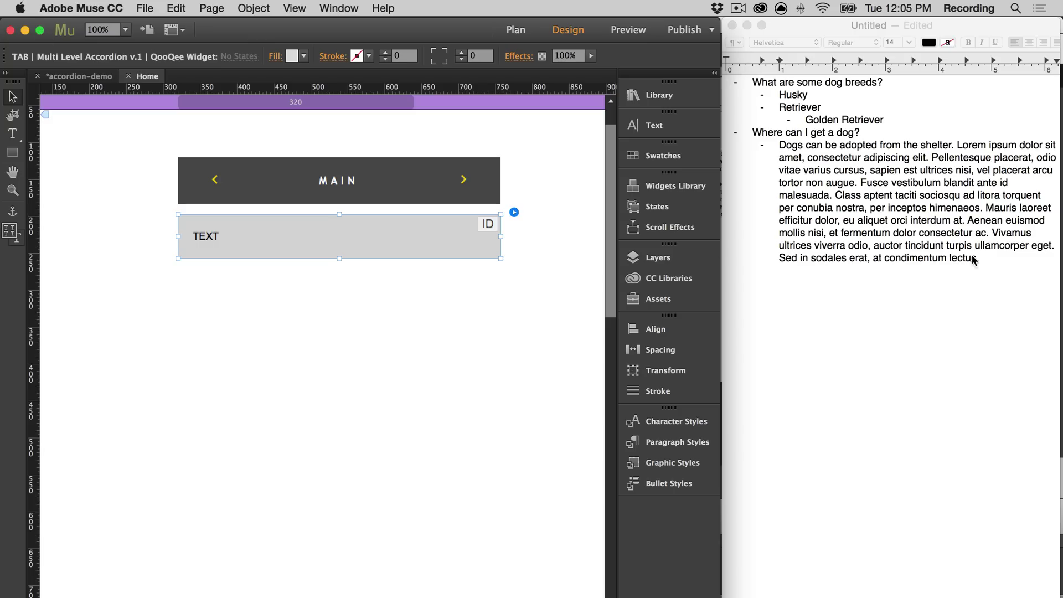
left_click(969, 260)
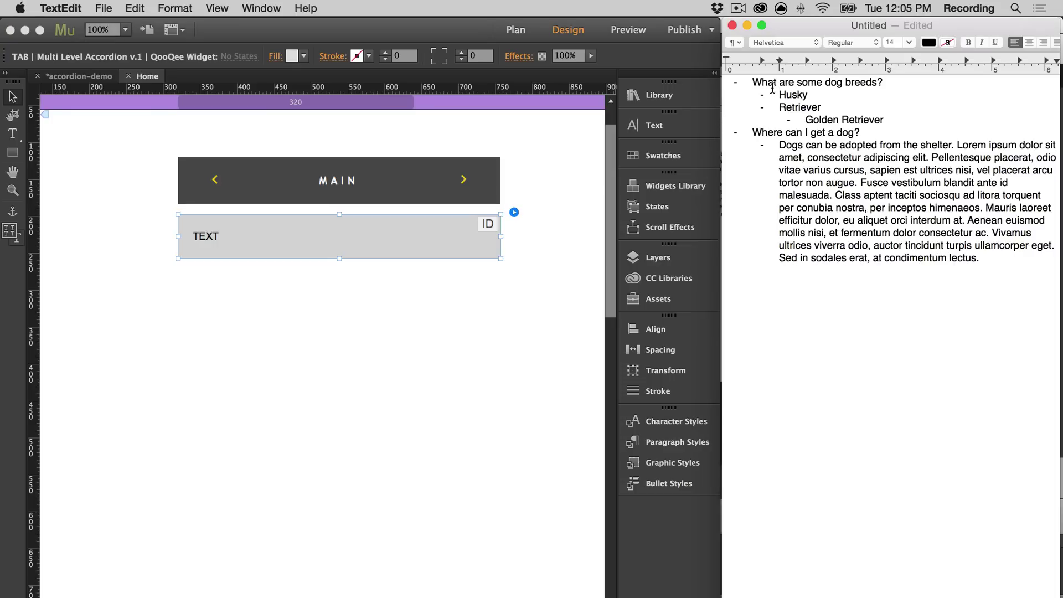
left_click(785, 131)
left_click(350, 324)
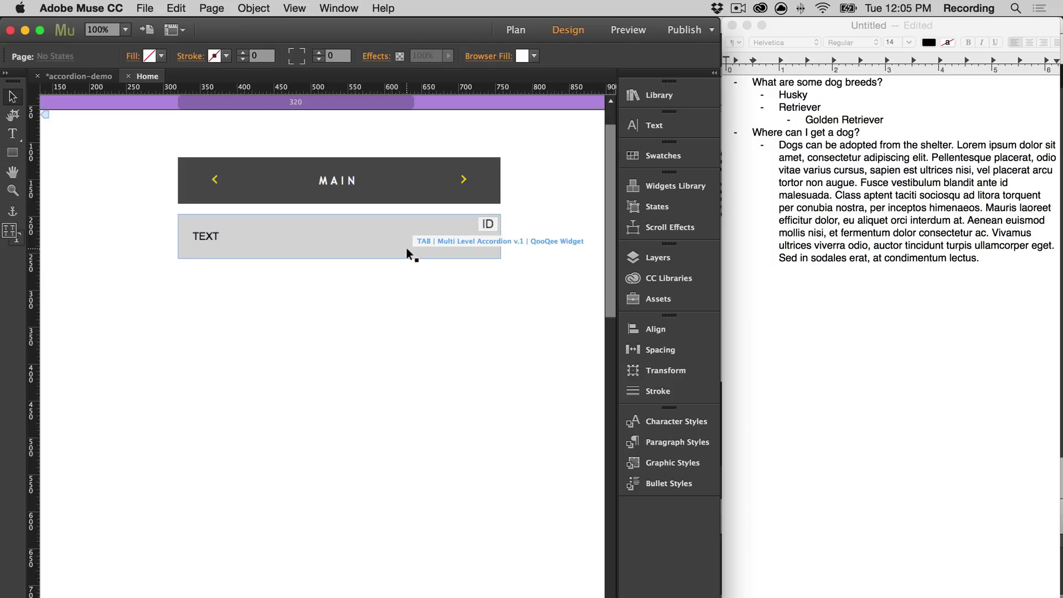
Step: Option-drag a duplicate of the TAB panel directly below the original
left_click_drag(407, 248, 394, 447)
left_click(396, 383)
left_click(469, 253)
Step: Set the top tab's ID to 'What are some dog breeds?' and clear its TEXT placeholder
left_click(514, 212)
left_click(676, 234)
double_click(676, 234)
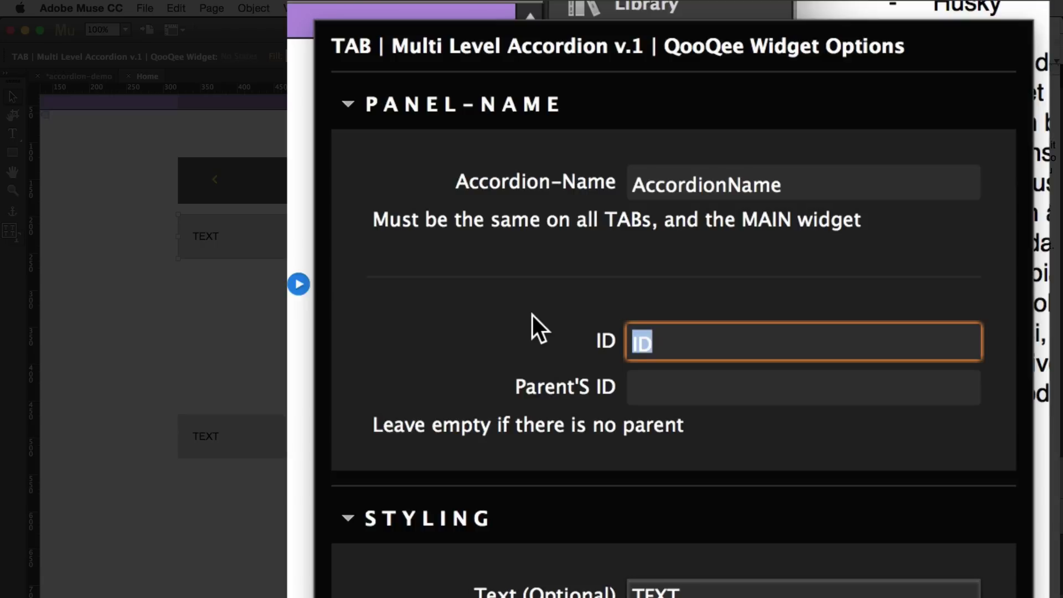
type("What are some dog breeds?")
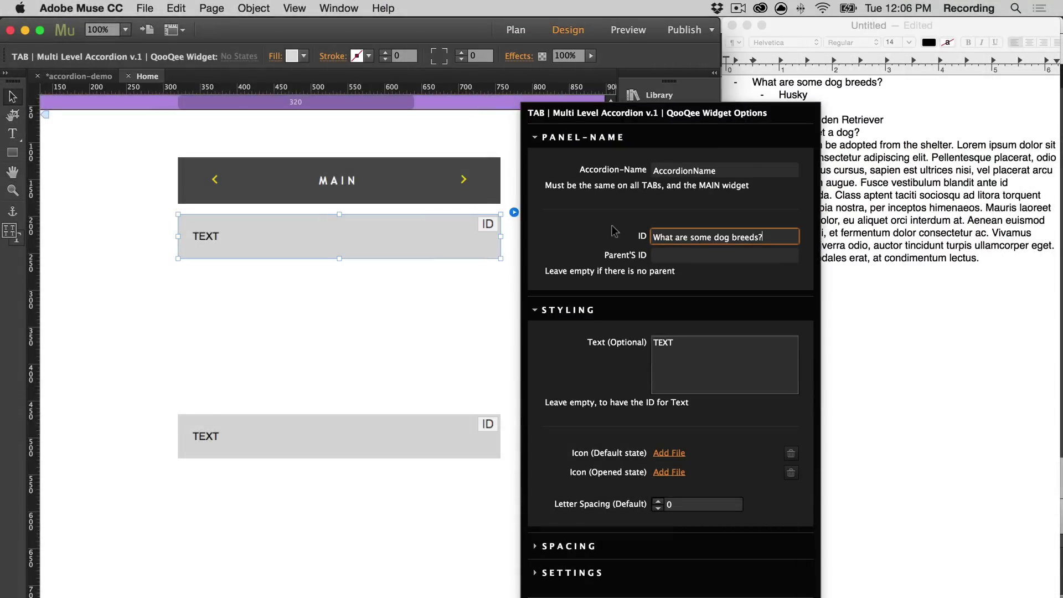
key("Tab")
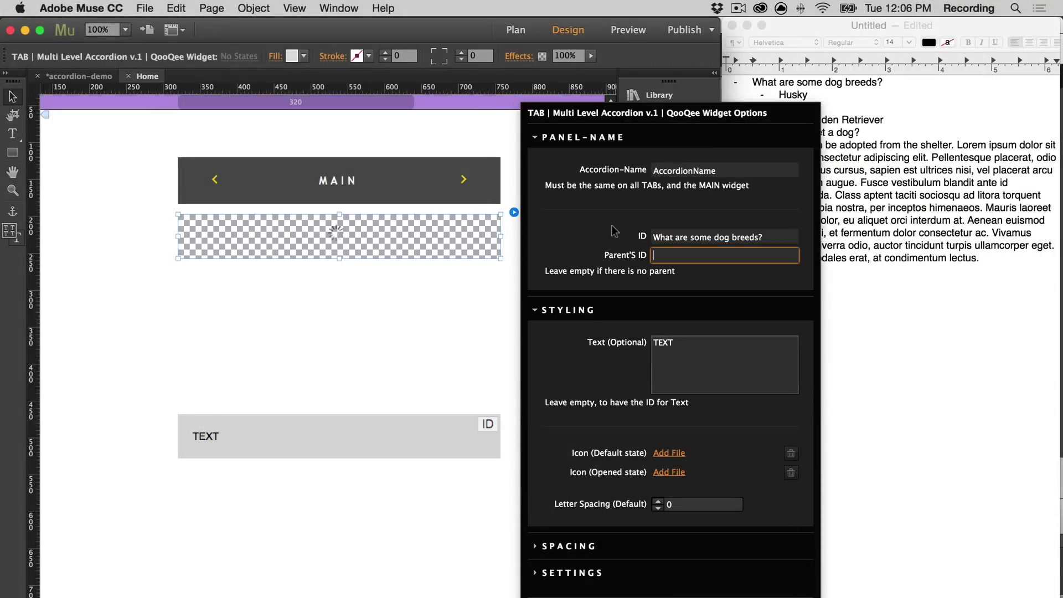
key("Tab")
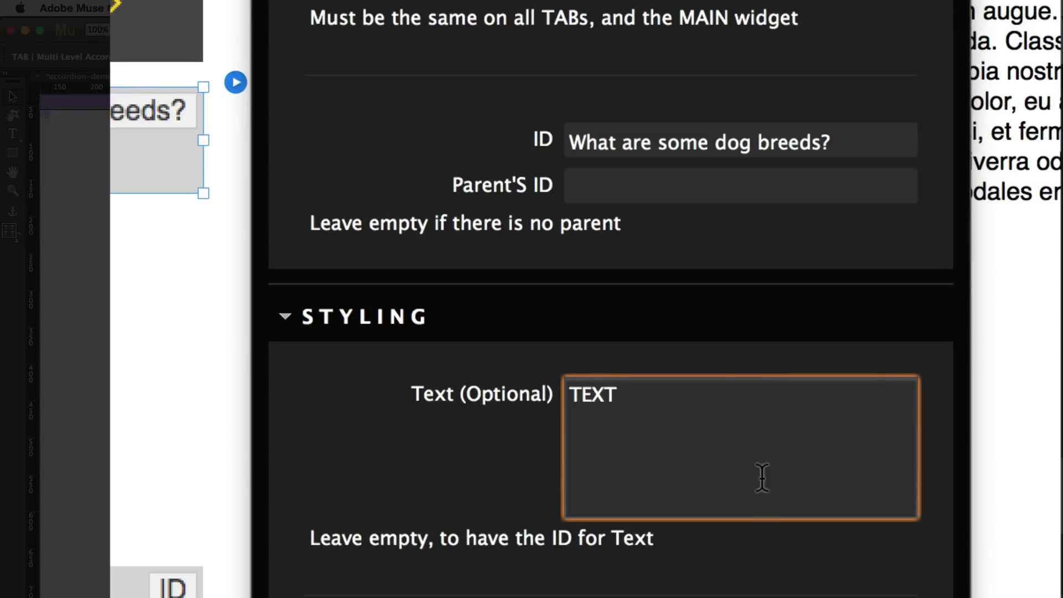
left_click(723, 421)
key("super+a")
key("BackSpace")
Step: Give the lower tab Accordion-Name 'accordion', ID 'Where can I get a dog?', and empty text
left_click(209, 428)
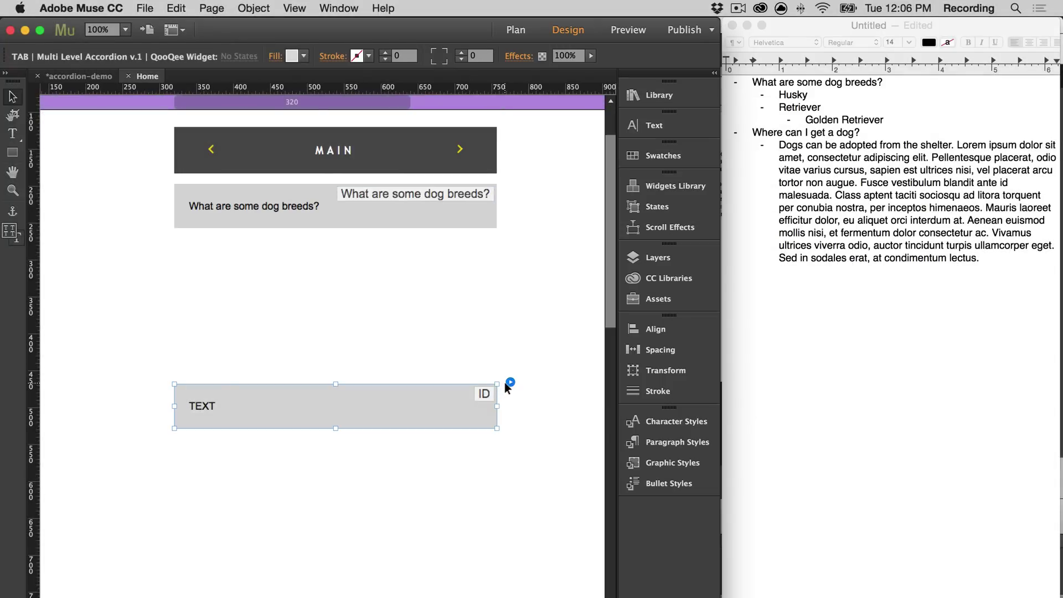
left_click(507, 383)
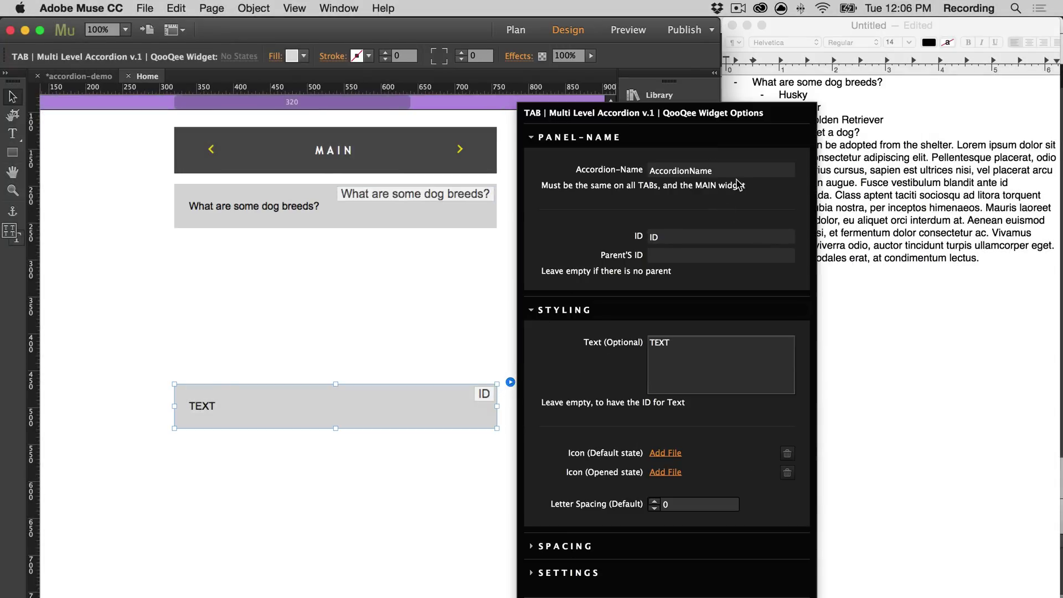
left_click(736, 171)
type("accordion")
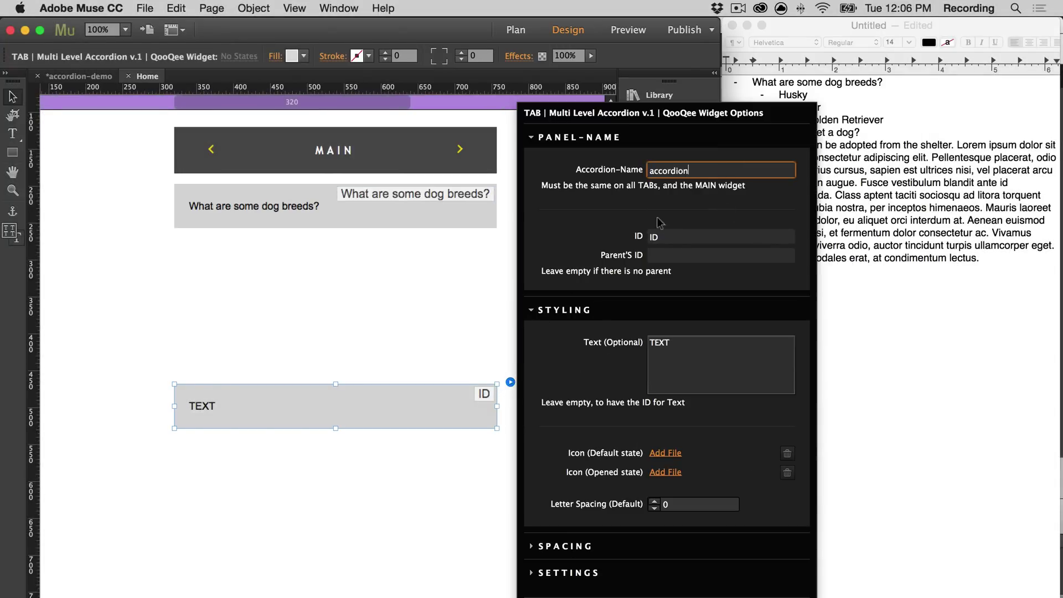
left_click(669, 235)
type("Where can I get a d")
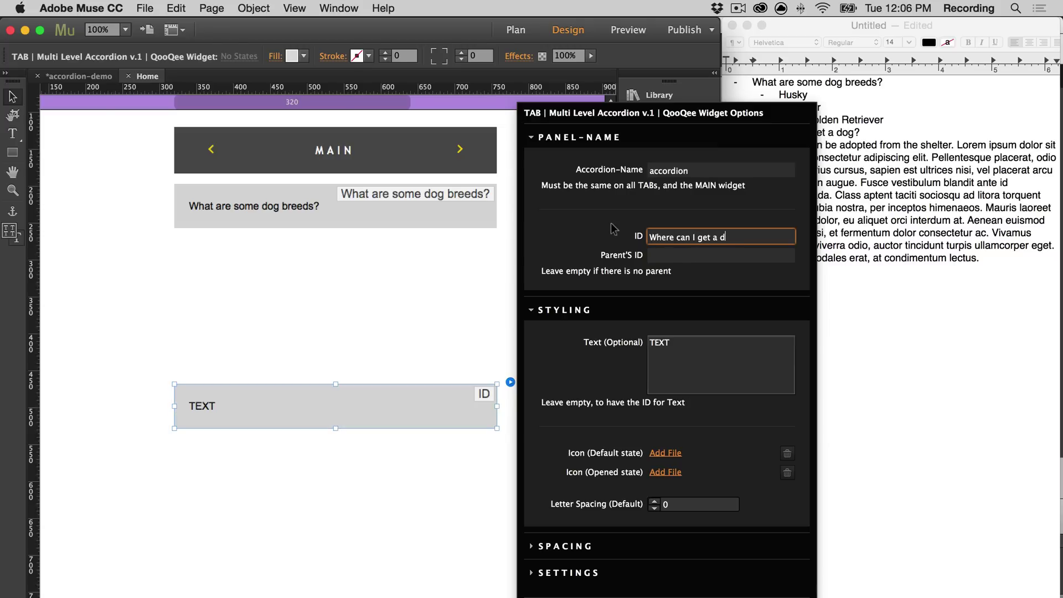
type("og?")
left_click(703, 359)
key("BackSpace")
left_click(501, 310)
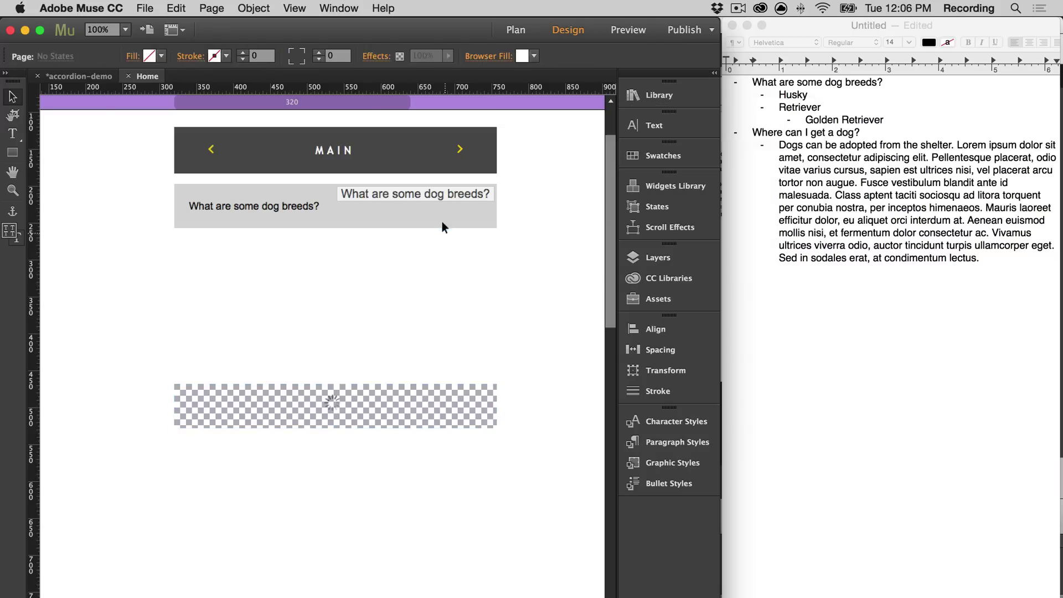
Step: Set the breeds tab's Accordion-Name to 'accordion' as well
left_click(442, 221)
left_click(510, 181)
type("accordion")
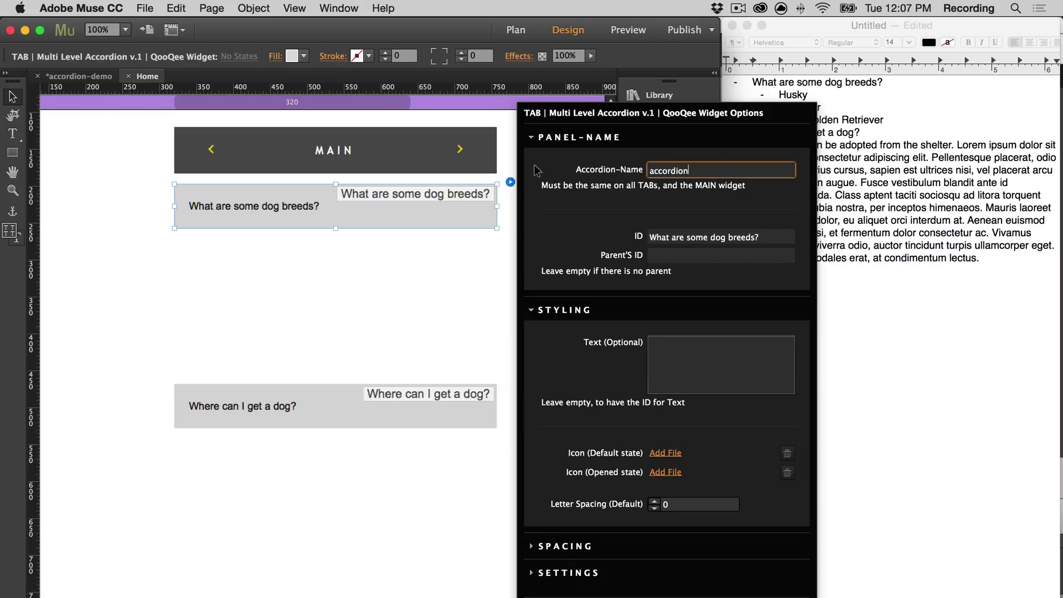
left_click(416, 343)
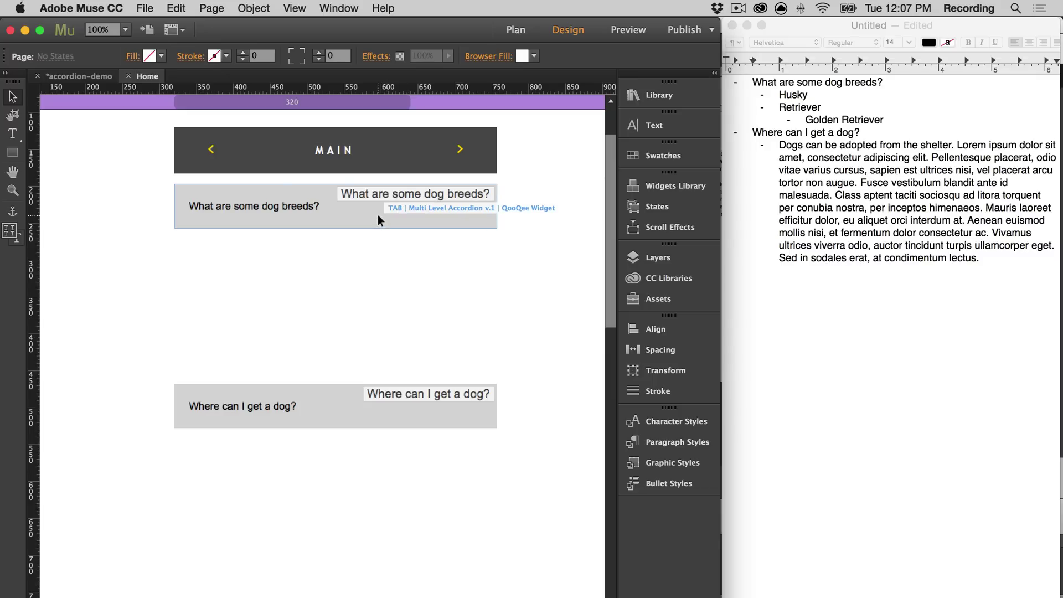
Step: Option-drag the 'What are some dog breeds?' tab to stack two copies beneath it
left_click_drag(378, 220, 382, 293)
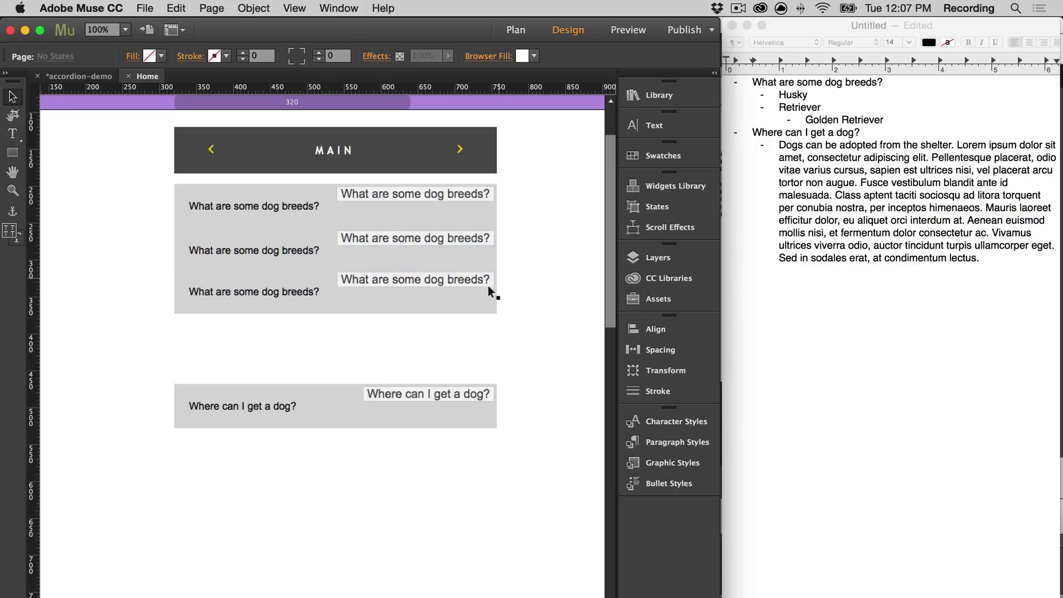
left_click(415, 263)
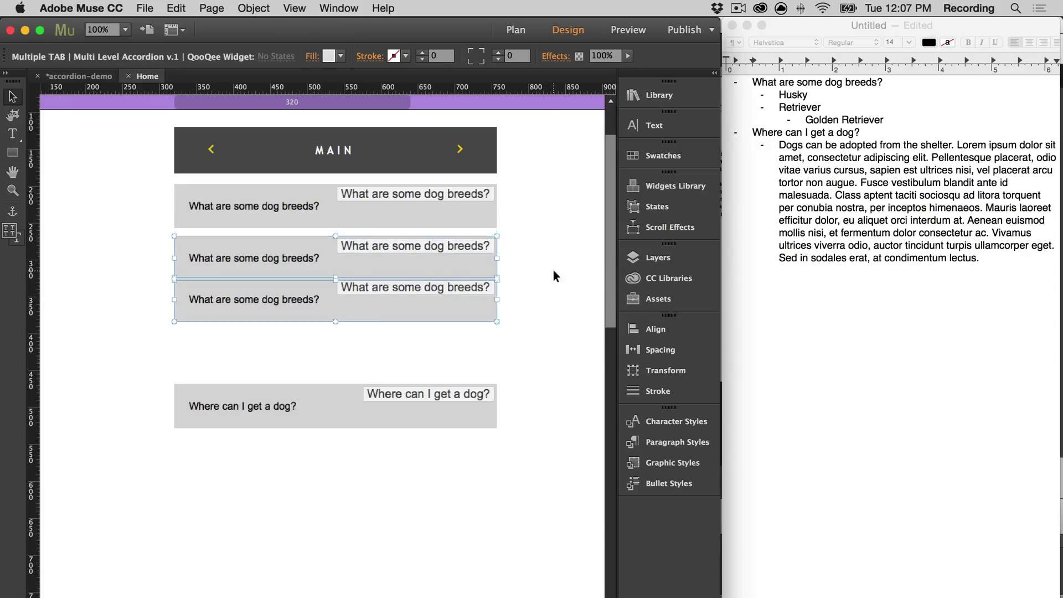
Step: Make the first copy a 'Husky' tab with the breeds question as its parent ID
left_click(510, 233)
left_click(761, 237)
left_click_drag(762, 237, 635, 235)
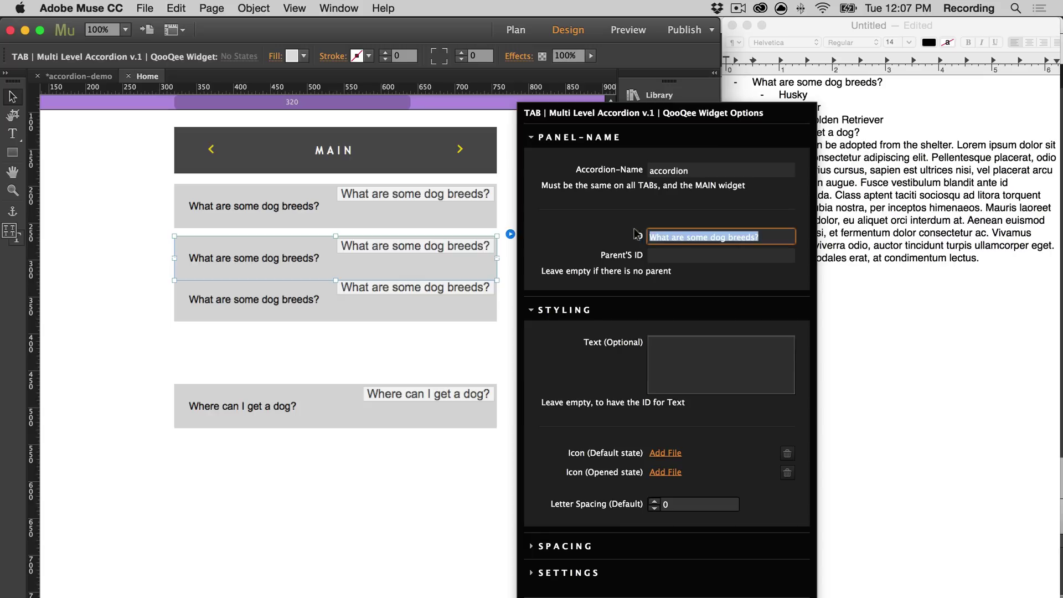
type("Husky")
key("Tab")
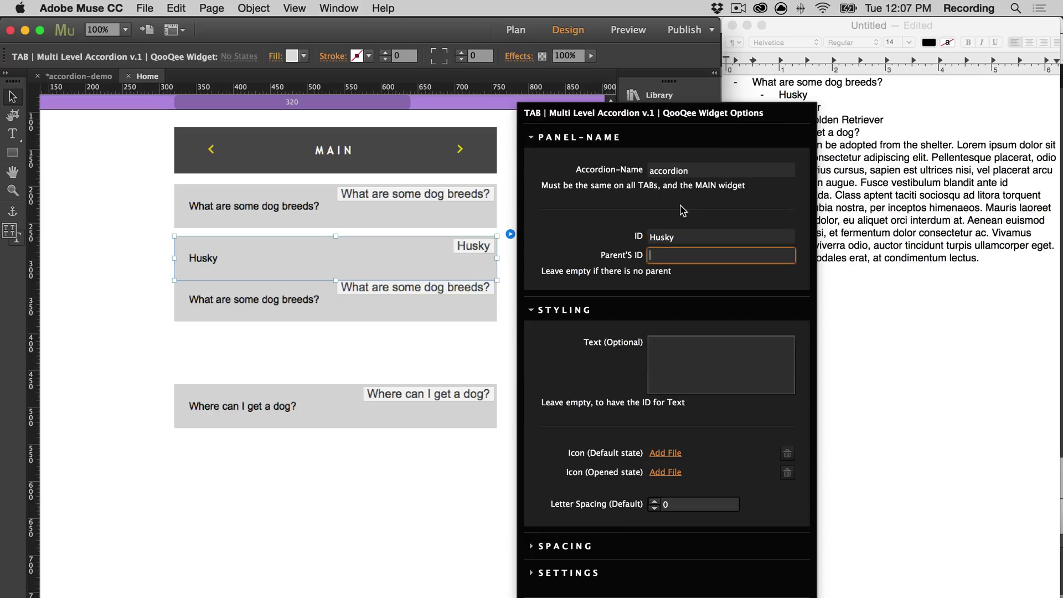
type("What are some dog breeds?")
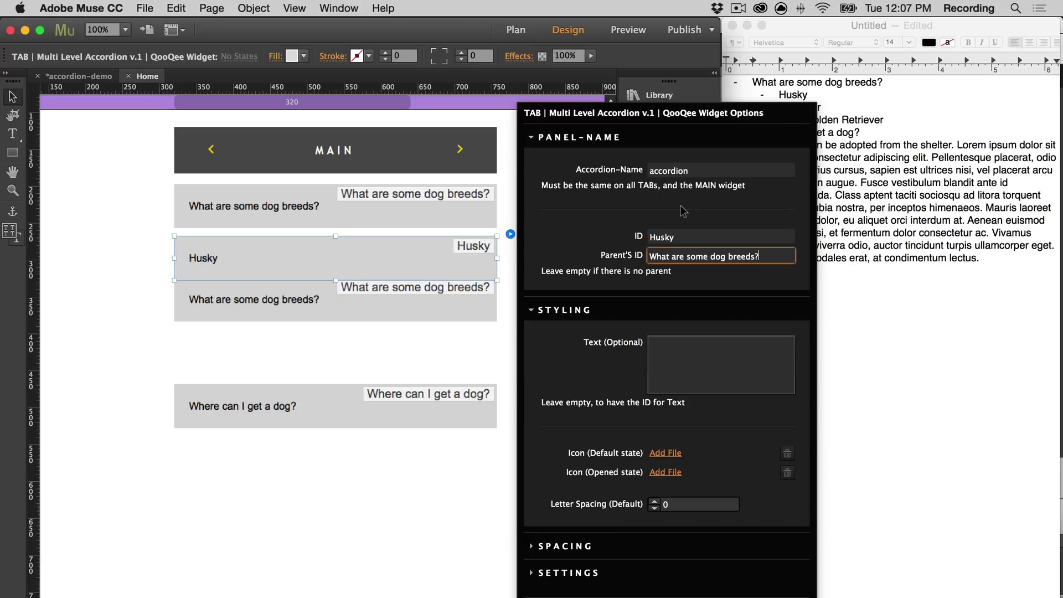
Step: Make the second copy a 'Retriever' tab with the breeds question as its parent ID
left_click(447, 298)
left_click(509, 275)
key("BackSpace")
type("Retriever")
key("Tab")
type("What are some dog breeds?")
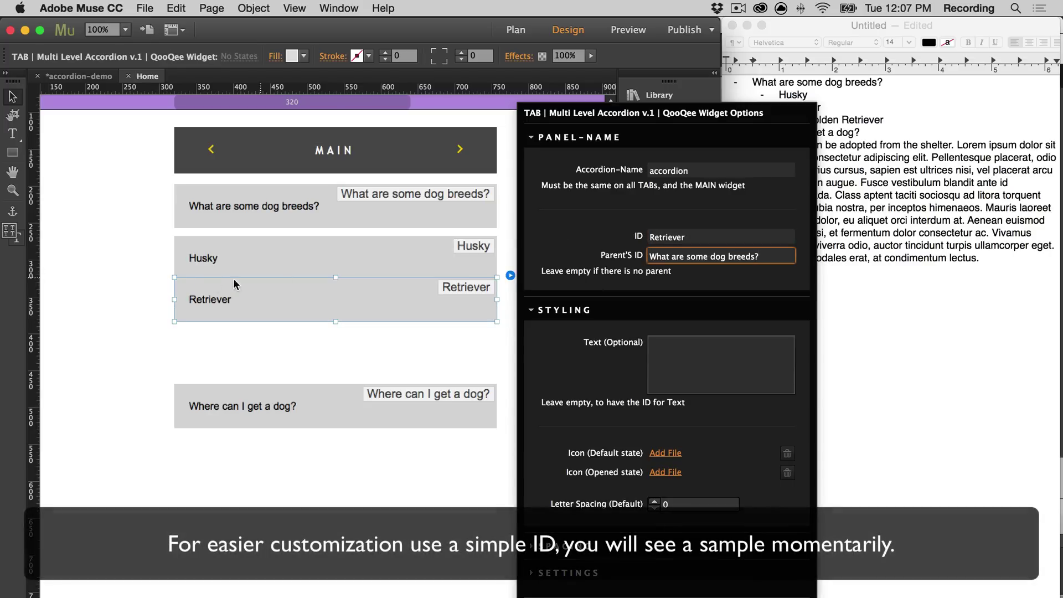
left_click(128, 284)
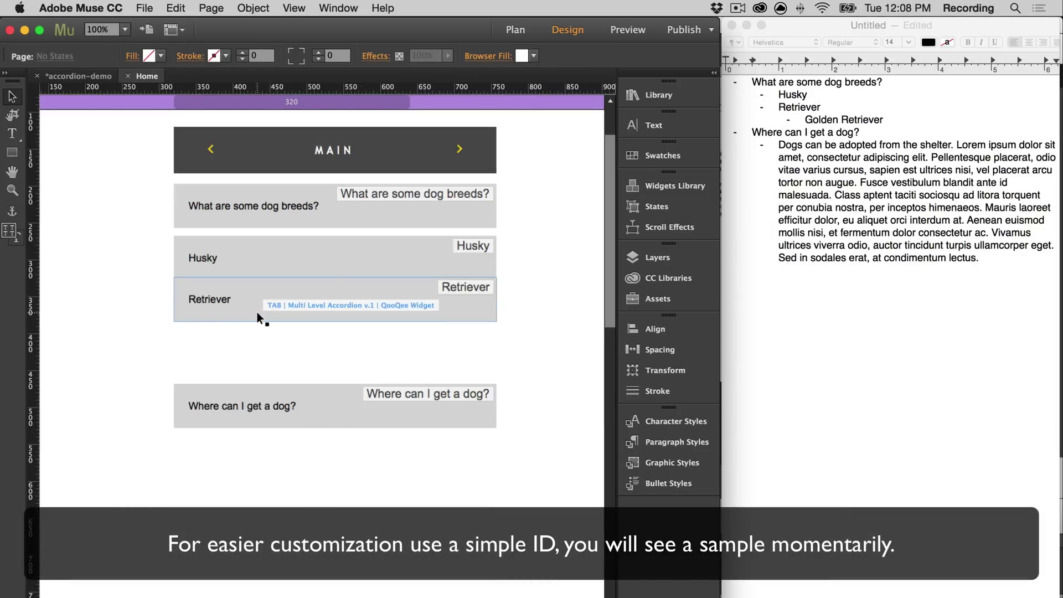
Step: Duplicate the Retriever tab and rename the copy's ID to 'Golden Retriever'
left_click(257, 314)
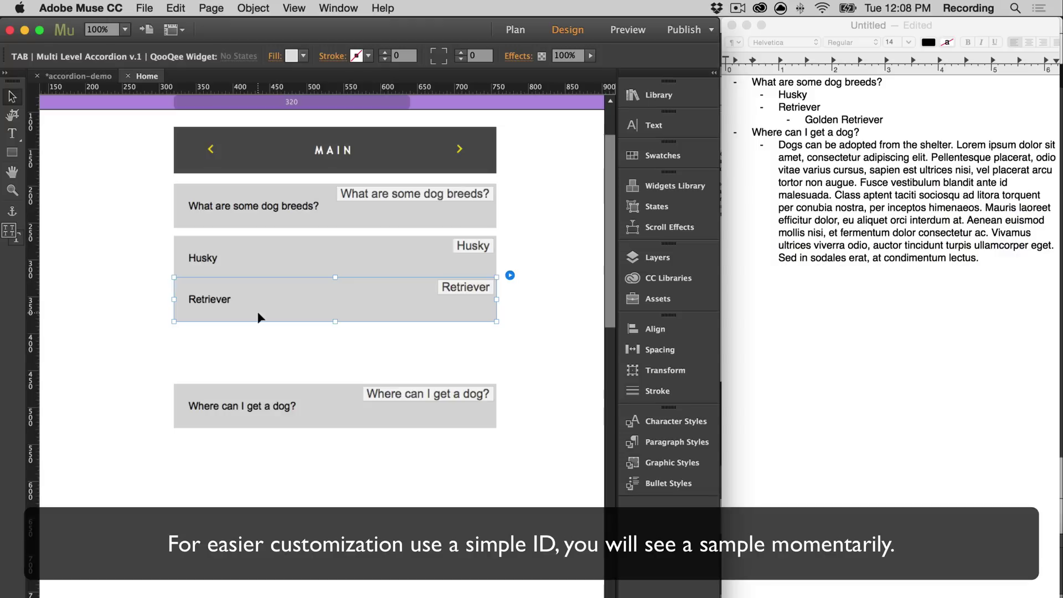
left_click_drag(263, 307, 263, 348)
left_click(510, 320)
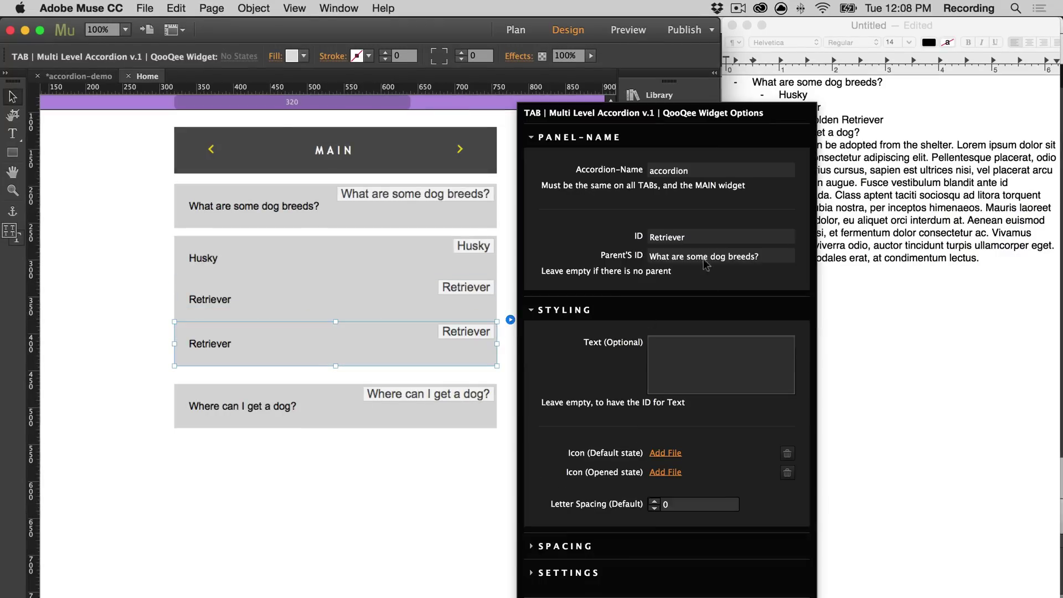
key("Left")
type("Golden")
key("Tab")
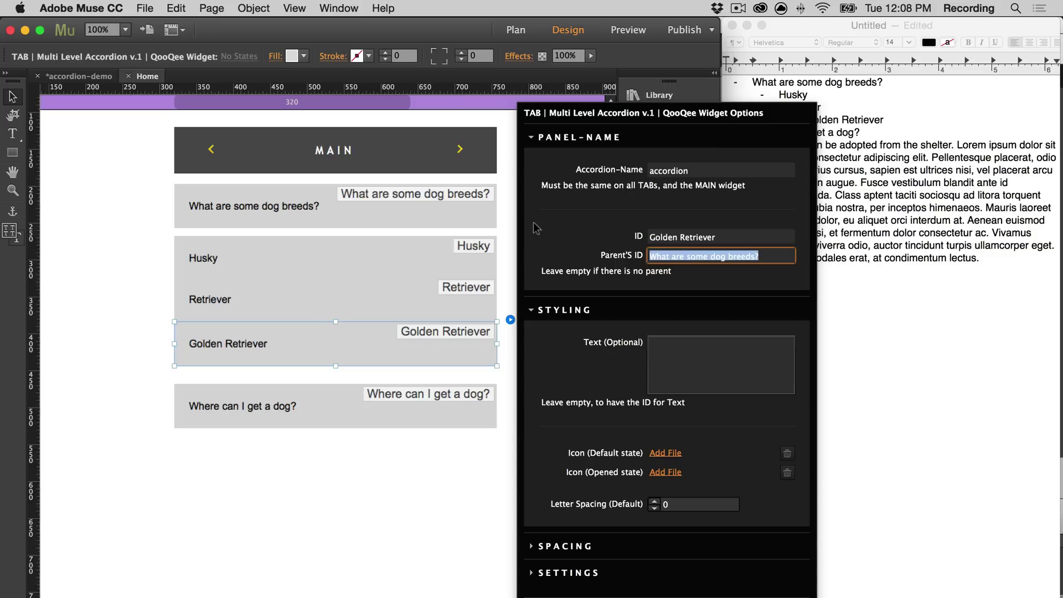
Step: Set Golden Retriever's parent ID to 'Retriever' and duplicate the 'Where can I get a dog?' tab
type("Retriever")
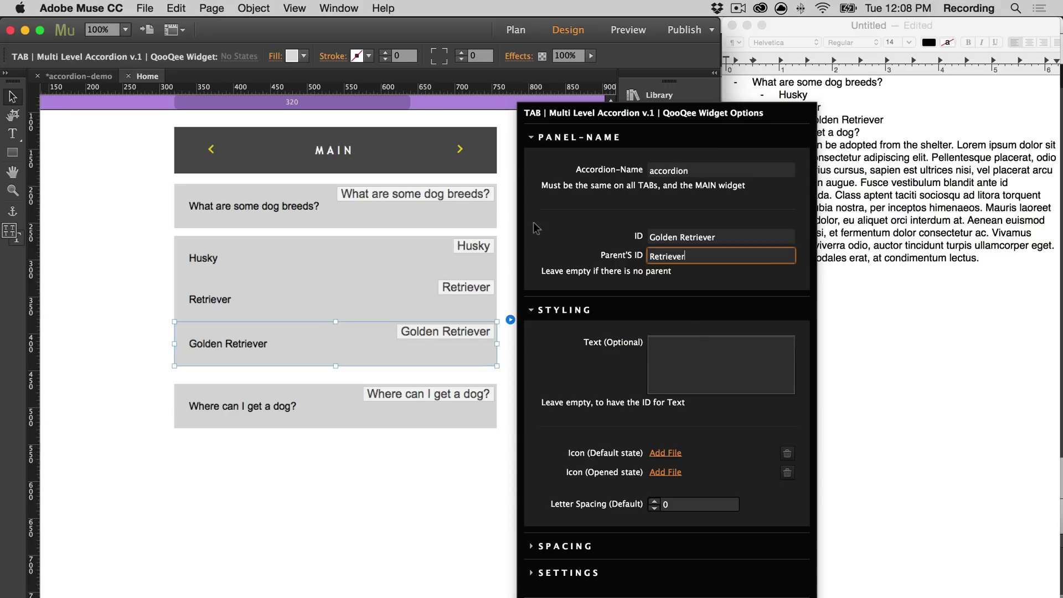
left_click(96, 342)
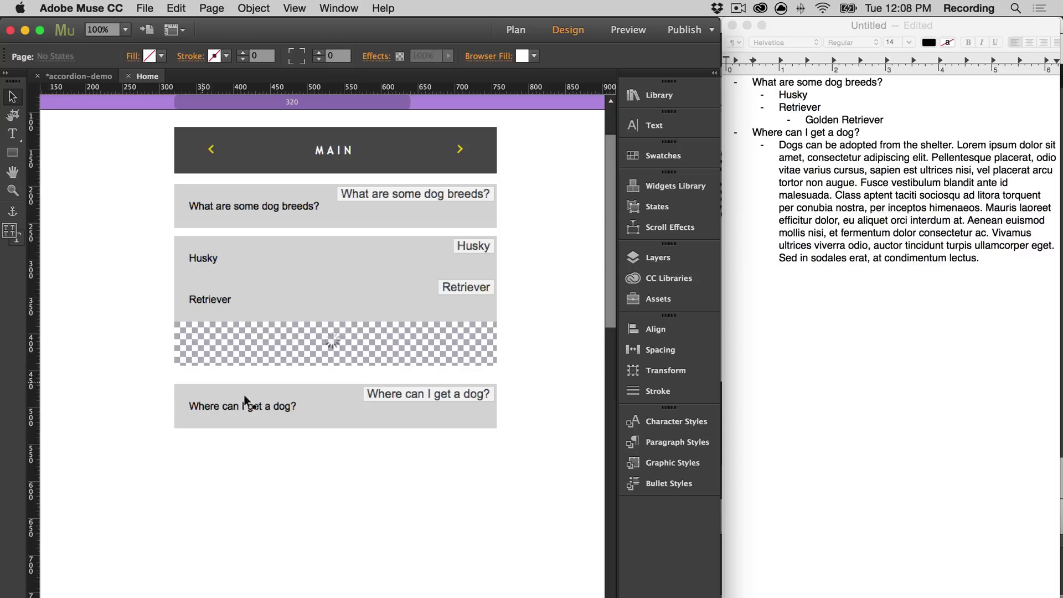
left_click(390, 419)
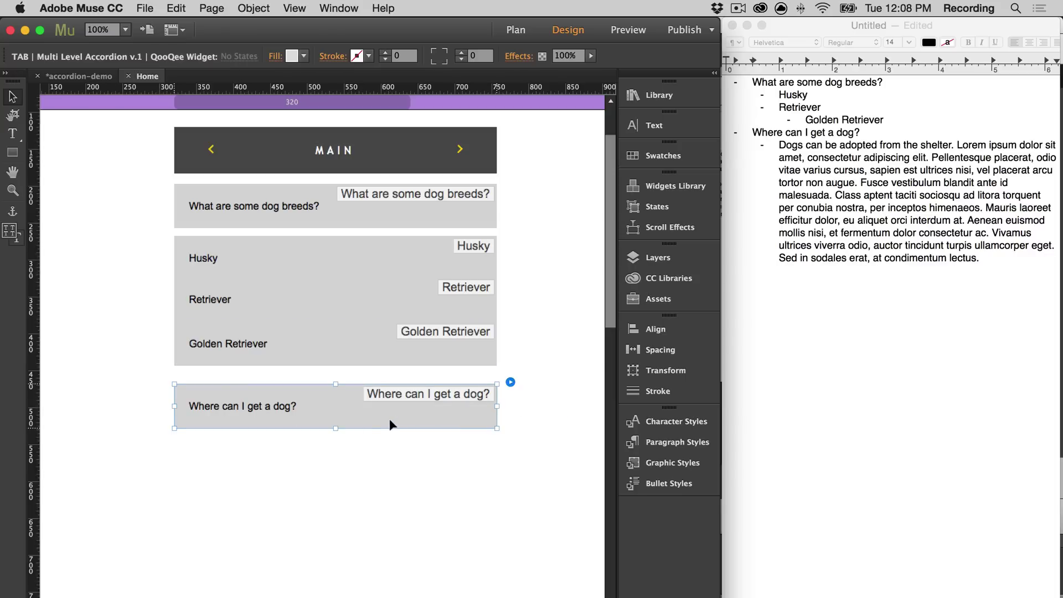
left_click_drag(379, 418, 380, 461)
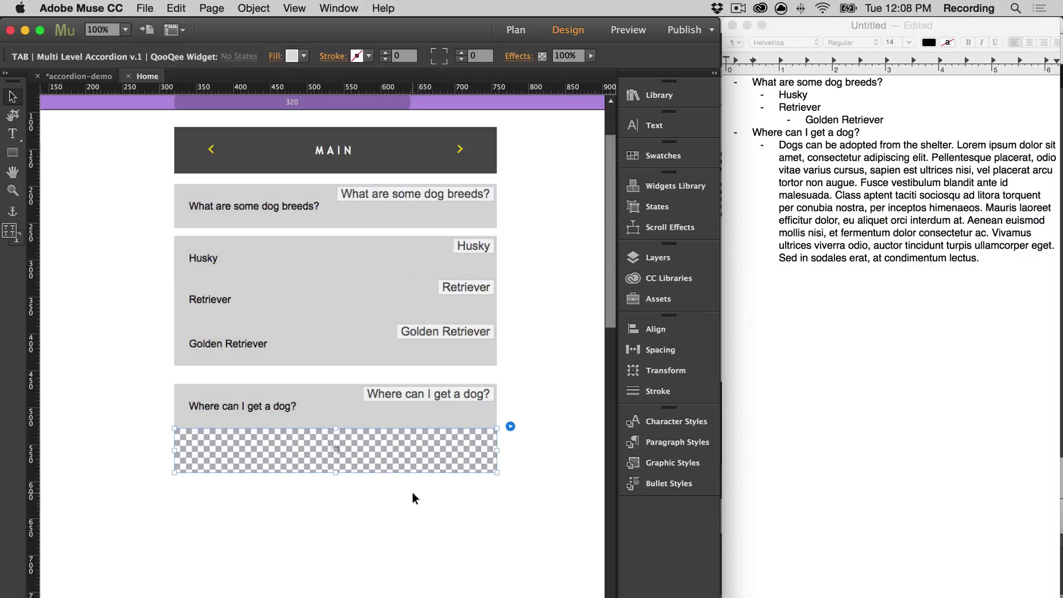
Step: Copy the shelter-adoption paragraph from TextEdit into the new tab's Text (Optional) field
left_click(988, 259)
left_click_drag(988, 259, 787, 146)
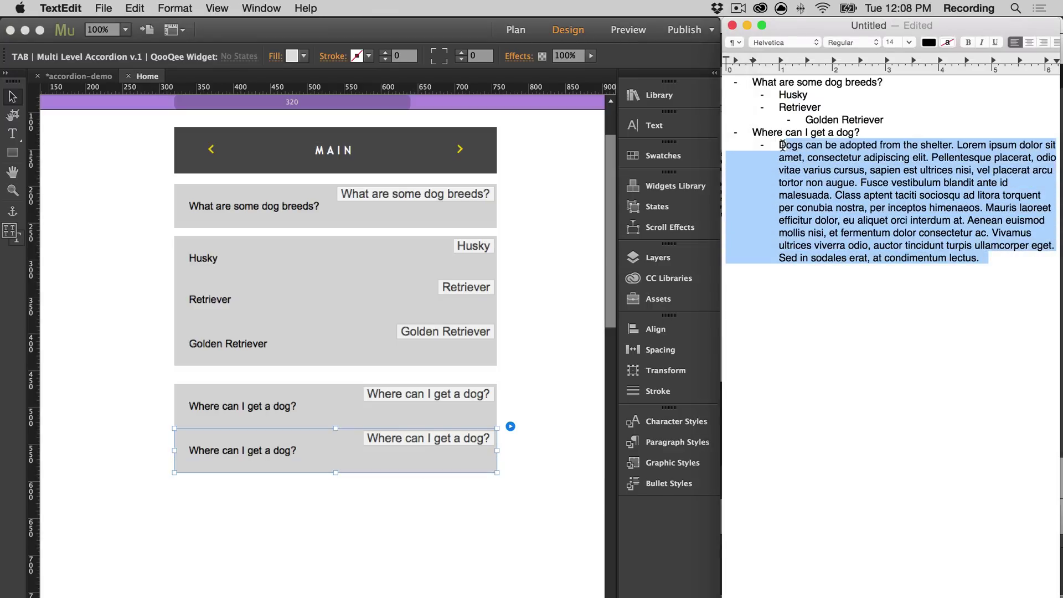
key("super+c")
left_click(510, 425)
left_click(686, 357)
key("super+v")
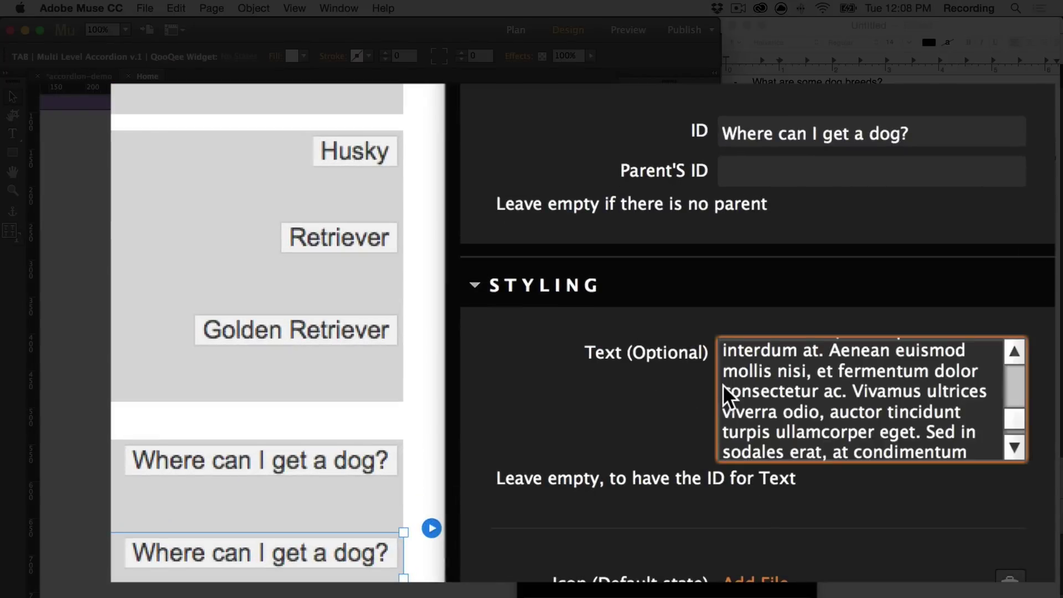
Step: Rename the new tab's ID to 'Find dog' and insert <br> before 'Vivamus'
left_click(729, 127)
left_click_drag(728, 123, 910, 133)
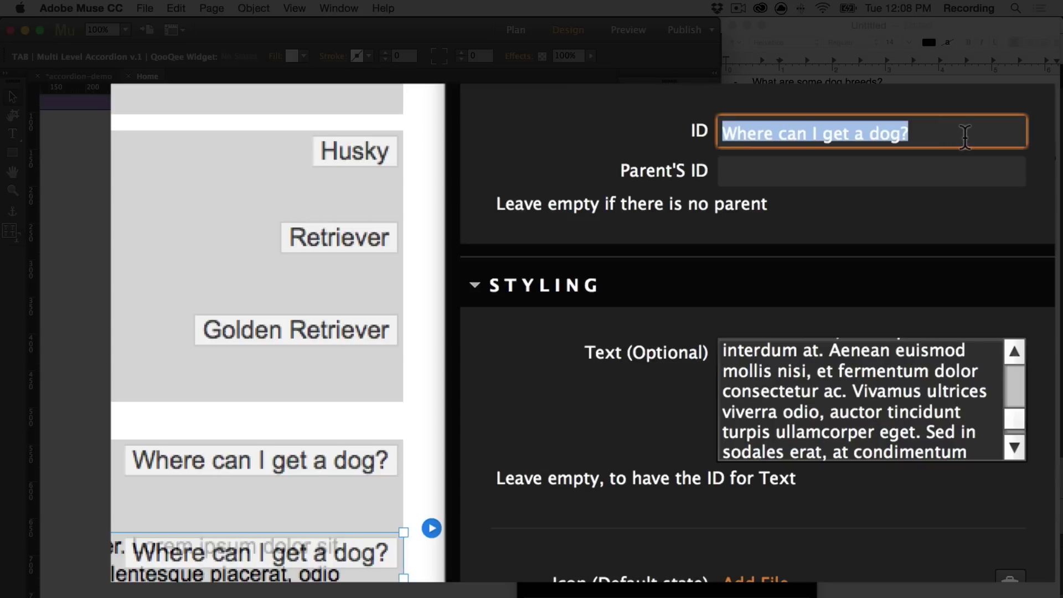
type("Find dog")
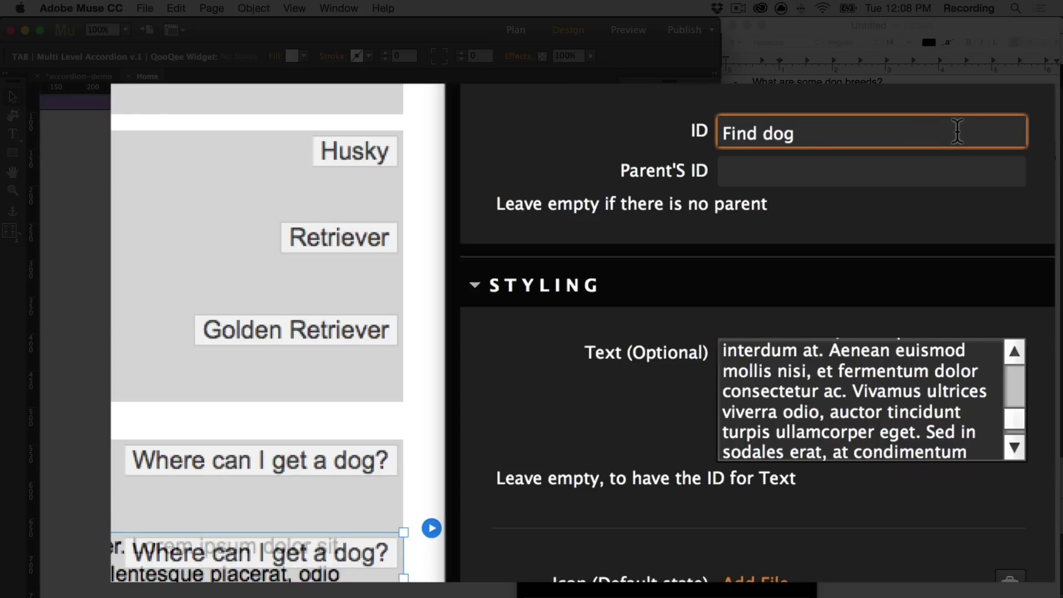
left_click(881, 386)
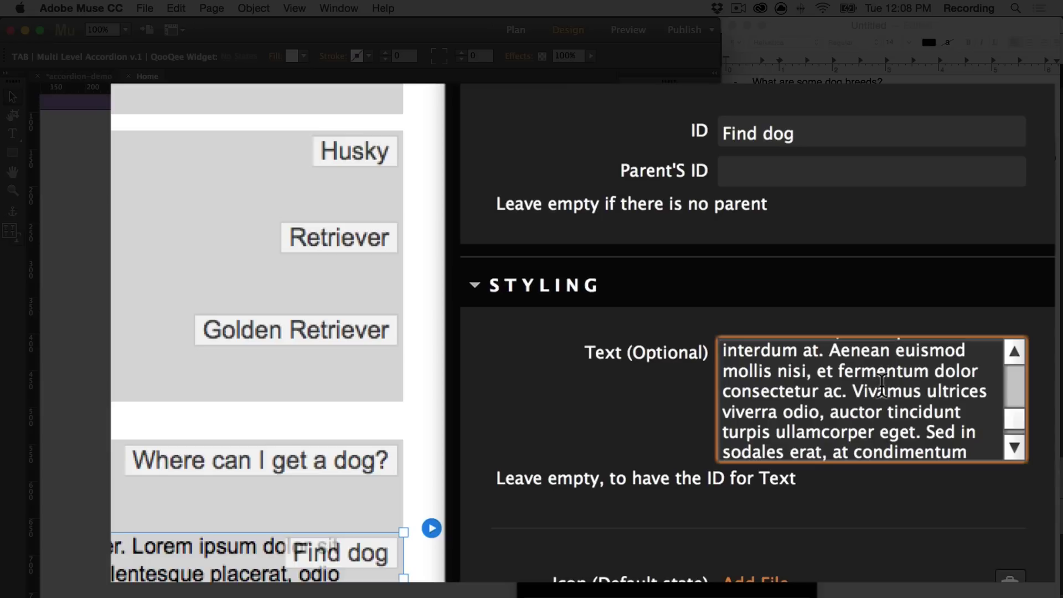
key("Left")
key("Left")
key("Left")
type("<br>")
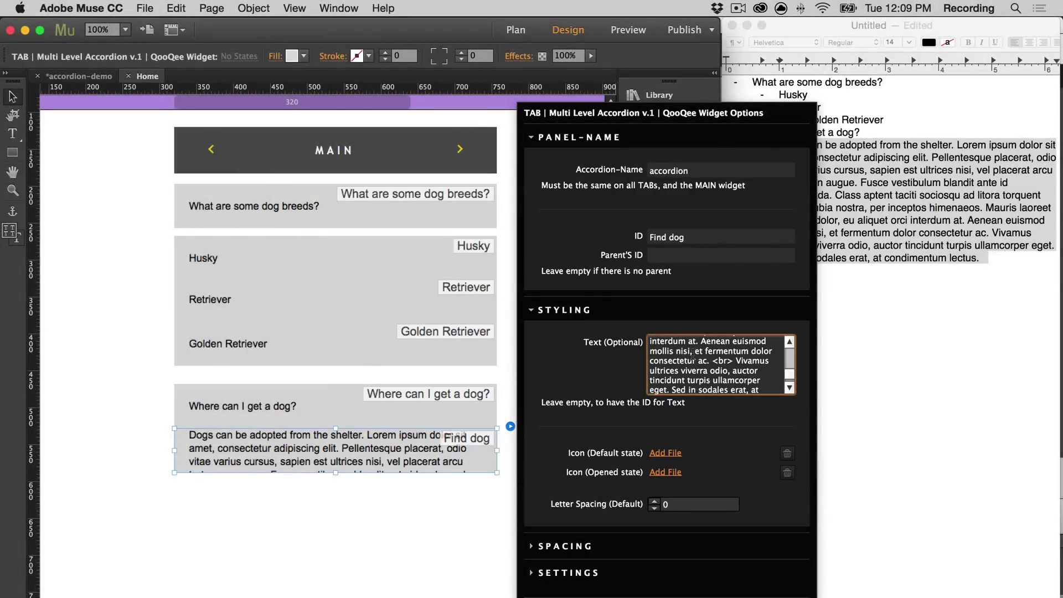
key("super+Tab")
key("super+Tab")
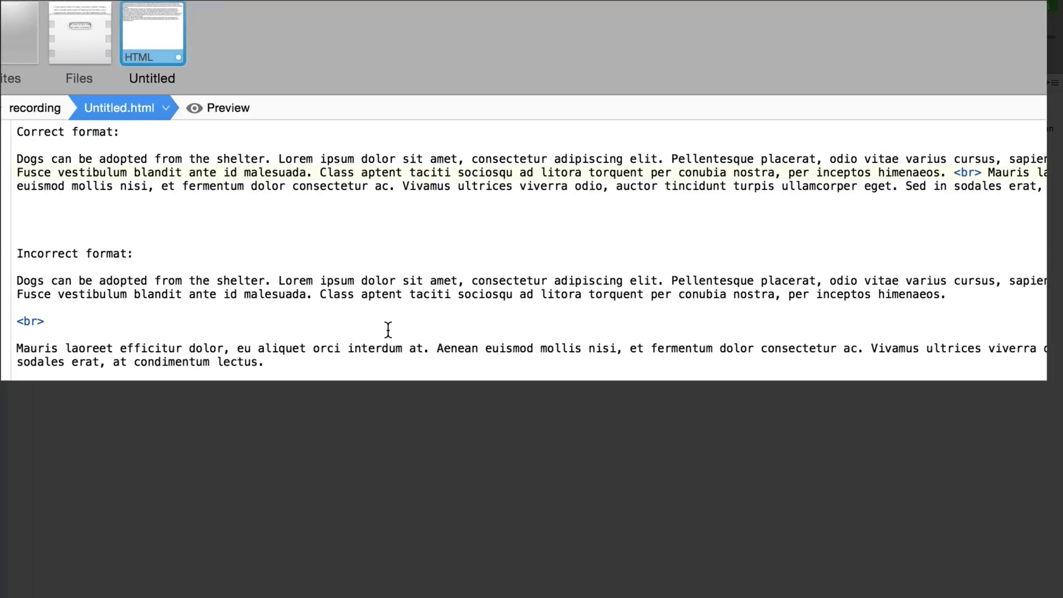
left_click(388, 329)
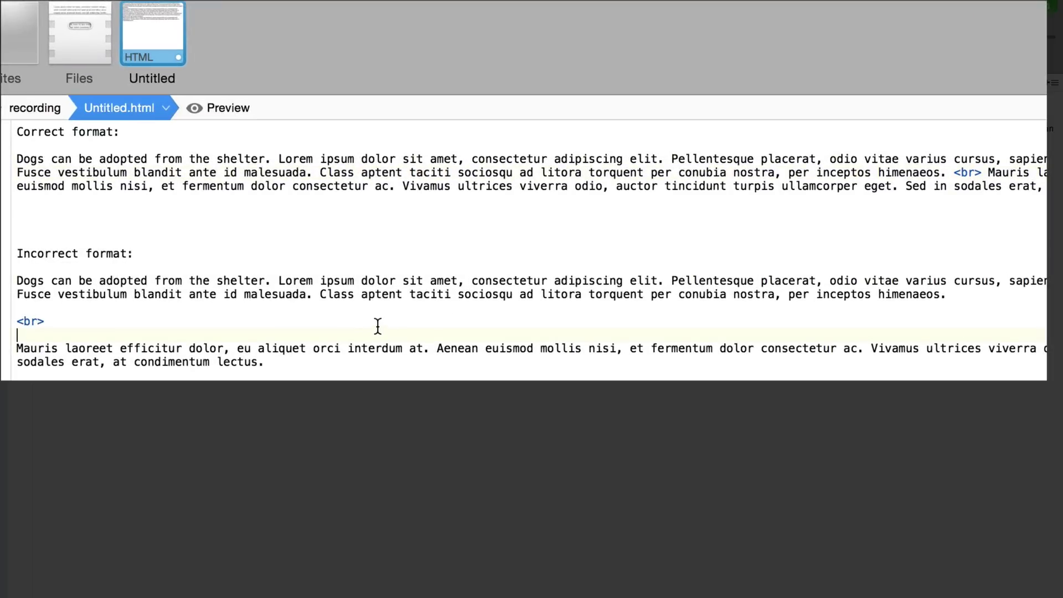
left_click(17, 320)
key("BackSpace")
key("BackSpace")
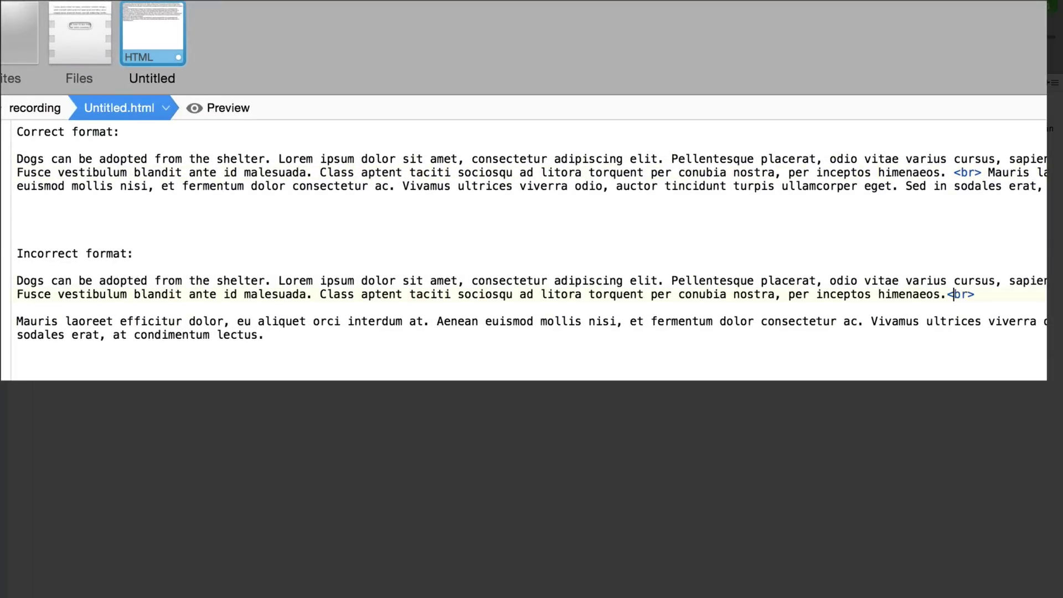
key("BackSpace")
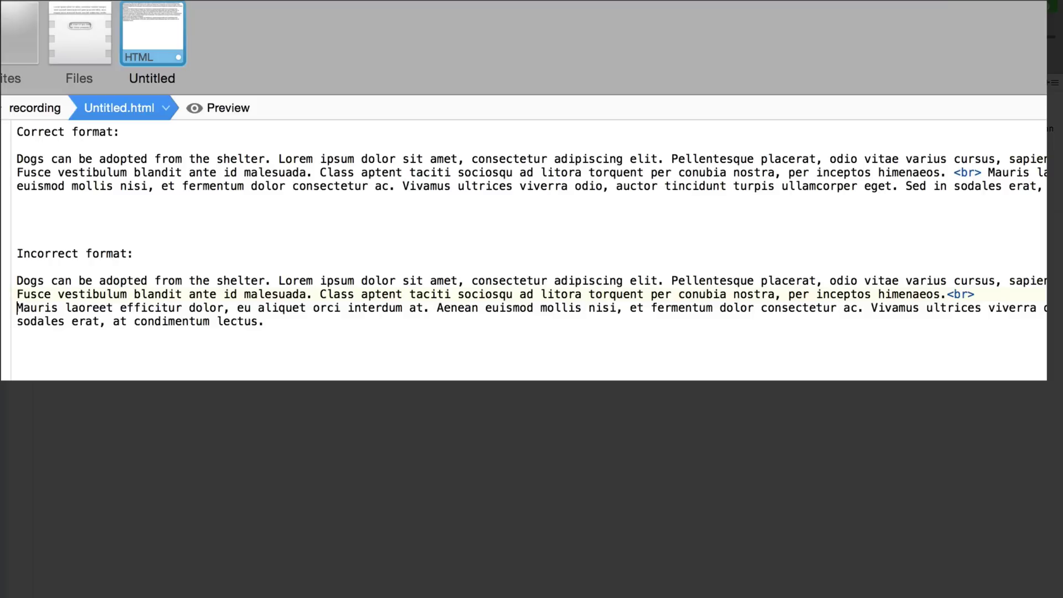
key("BackSpace")
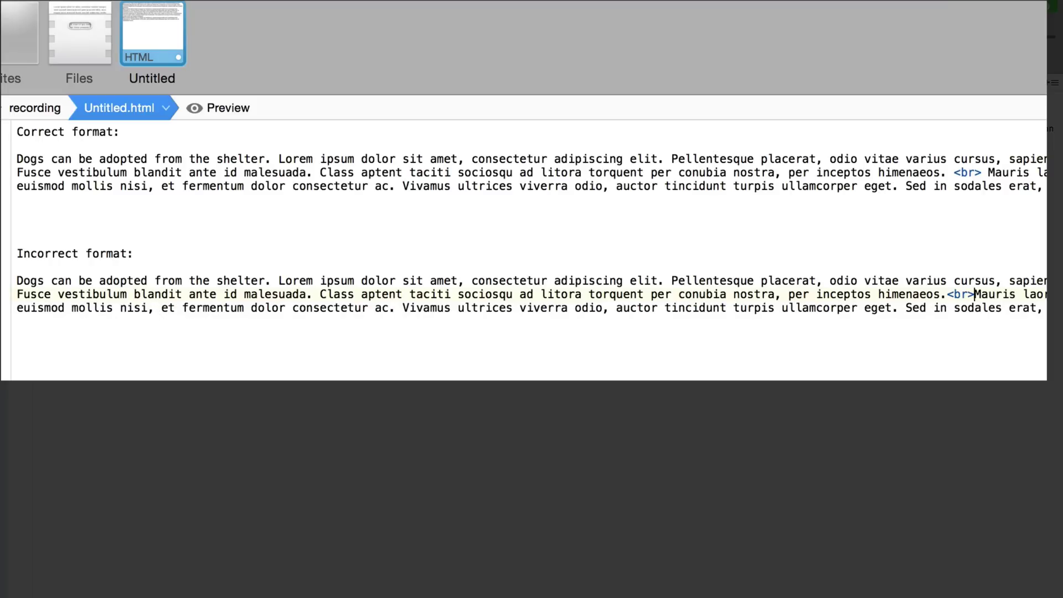
key("Return")
key("Return")
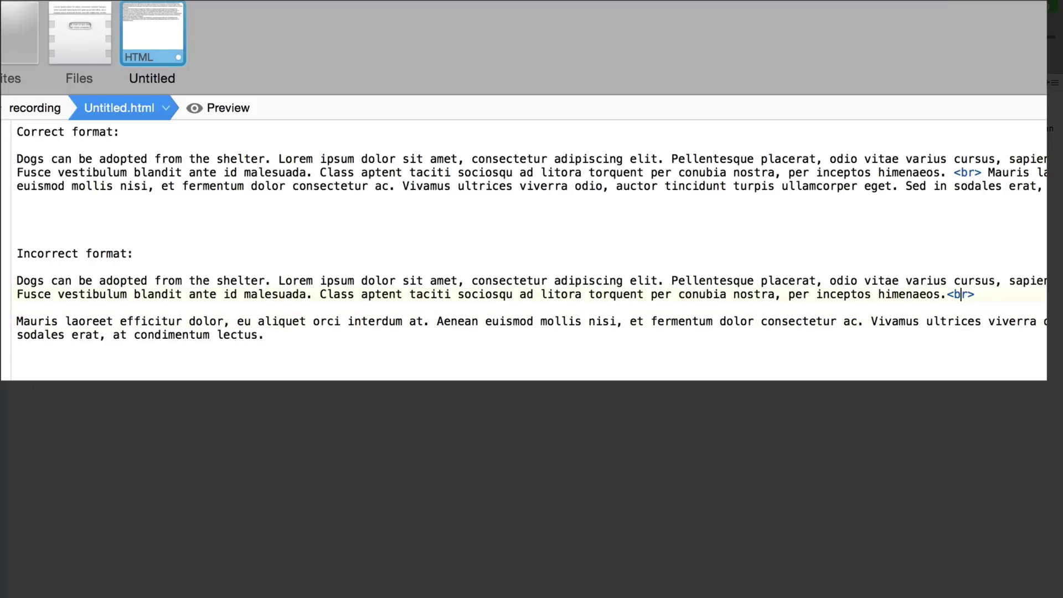
key("Return")
key("Return")
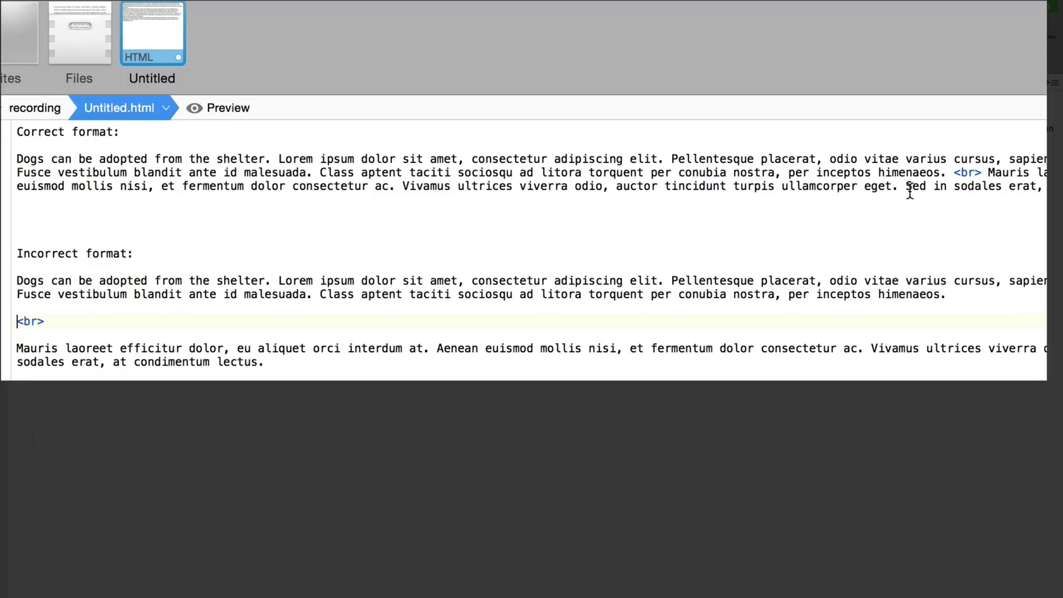
left_click_drag(982, 172, 953, 172)
left_click(981, 172)
key("Return")
key("Return")
key("BackSpace")
key("BackSpace")
key("super+Tab")
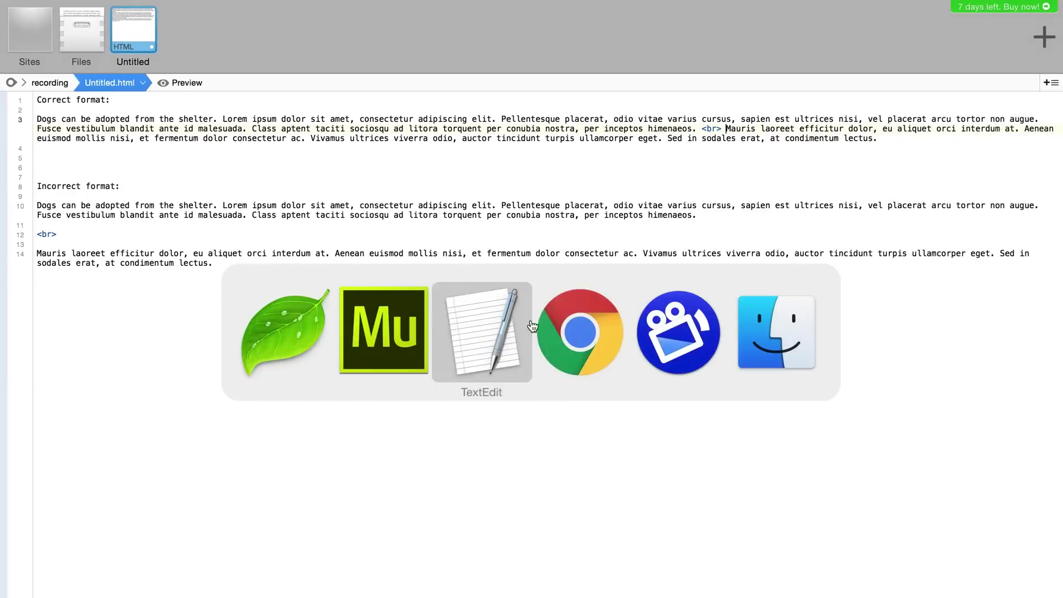
Step: Expand and collapse 'What are some dog breeds?' in the preview to check the updated accordion
left_click(387, 328)
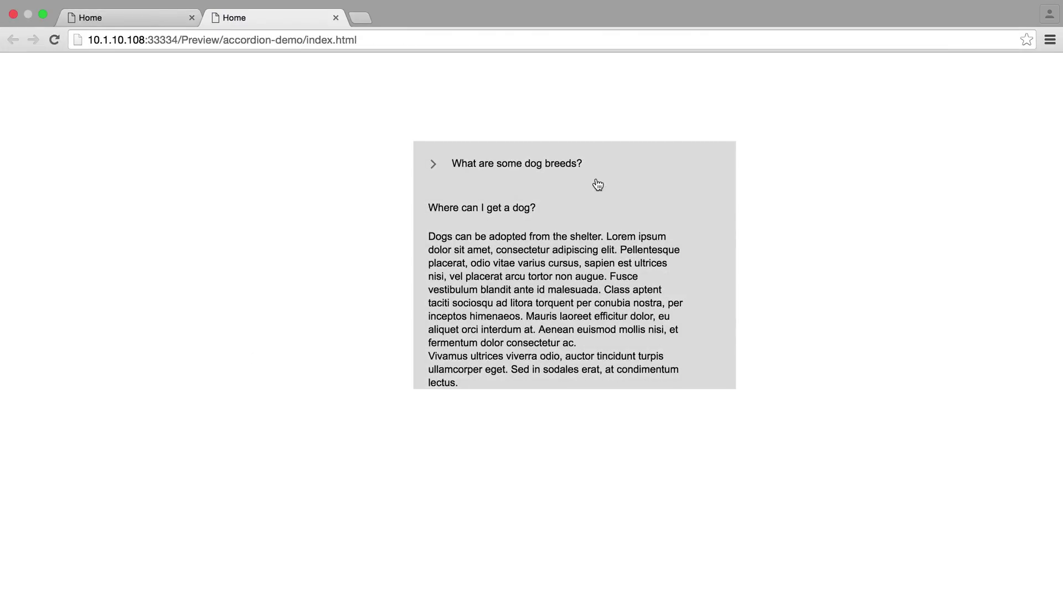
left_click(607, 170)
left_click(609, 169)
Step: Back in Muse, set the Find dog answer's Parent's ID to 'Where can I get'
key("super+Tab")
left_click(416, 331)
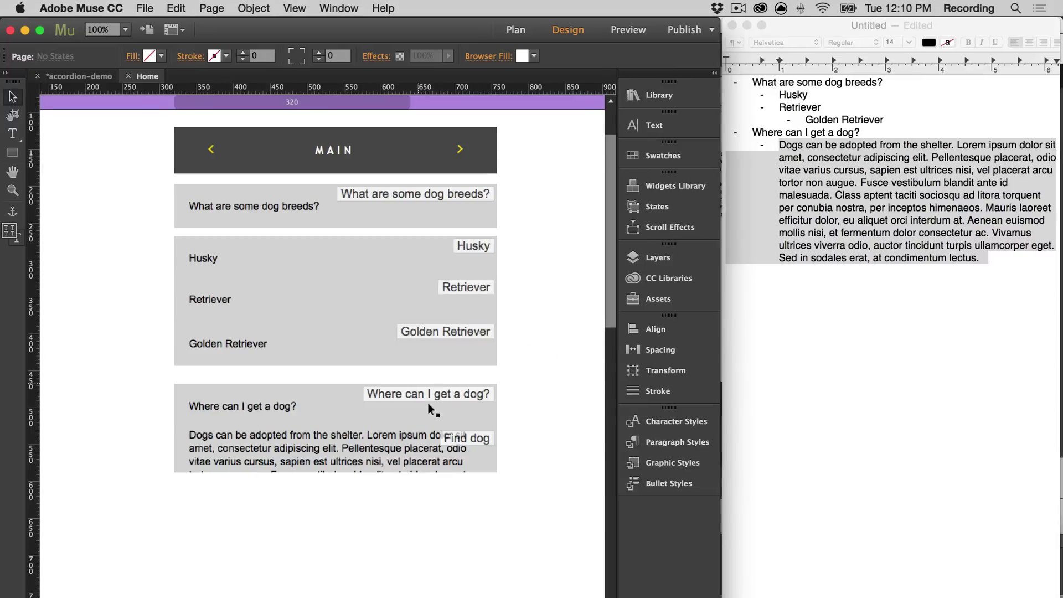
left_click(452, 442)
left_click(510, 426)
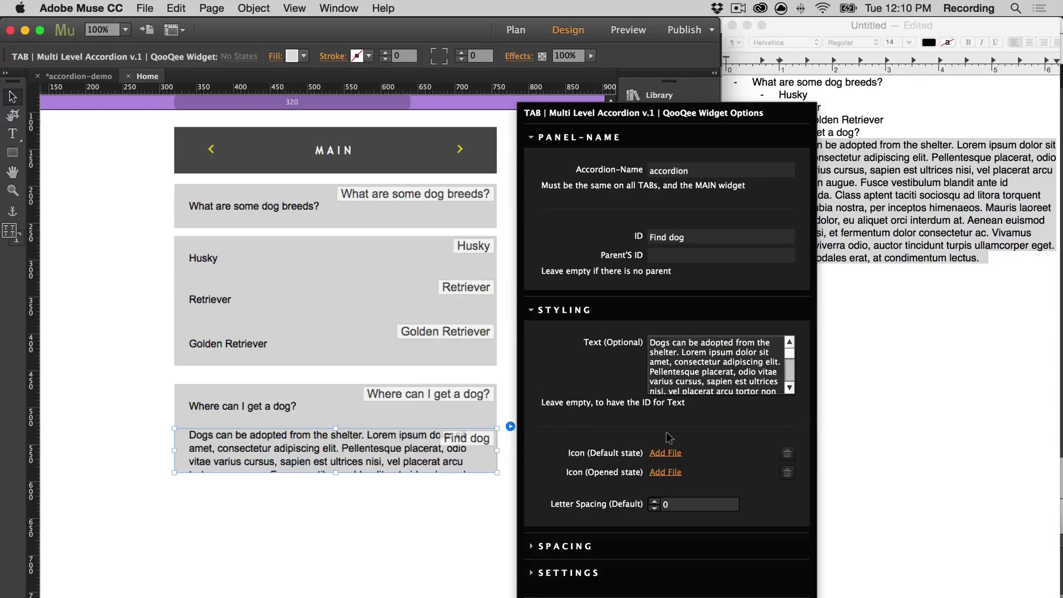
left_click(685, 256)
type("Where can I get a dog?")
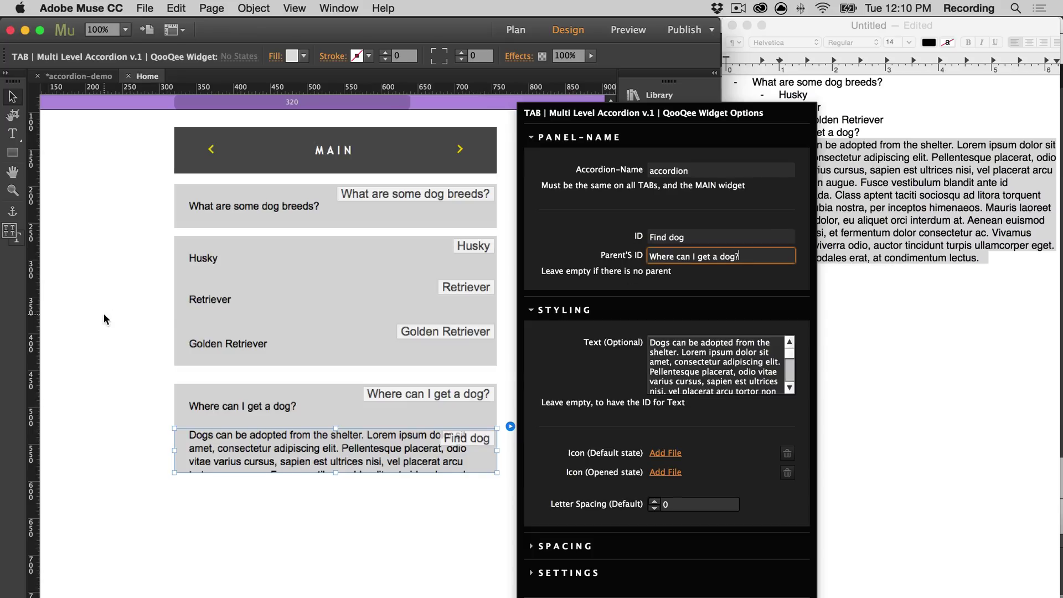
left_click(105, 314)
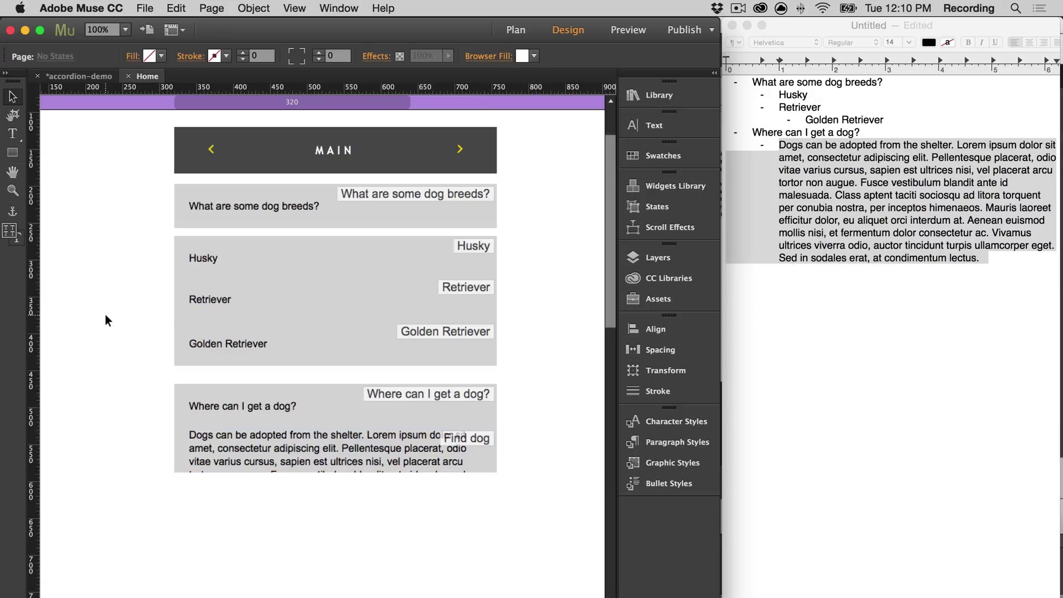
Step: Preview the page in Chrome and toggle the Where can I get a dog? and dog breeds items
key("super+alt+e")
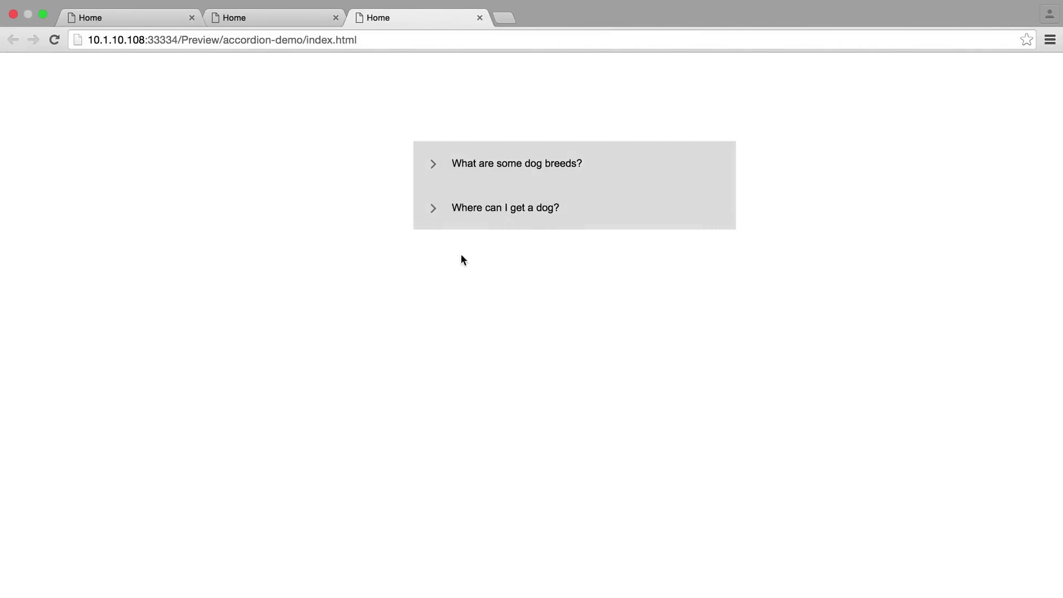
left_click(533, 209)
left_click(553, 206)
double_click(594, 166)
left_click(612, 168)
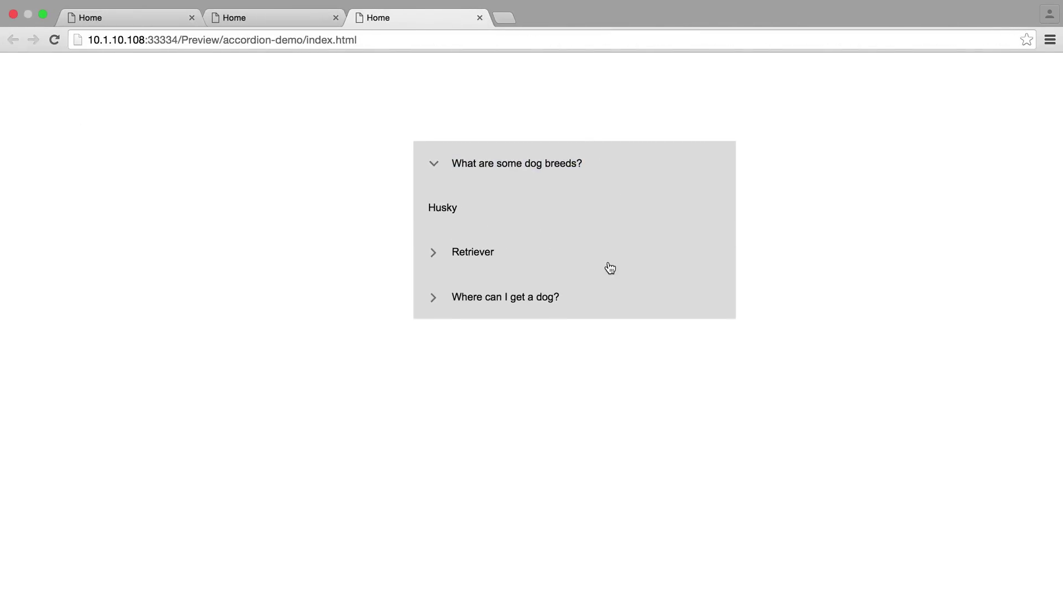
Step: Expand and collapse Retriever, dog breeds and Where can I get a dog?, then return to Muse
left_click(610, 268)
left_click(589, 252)
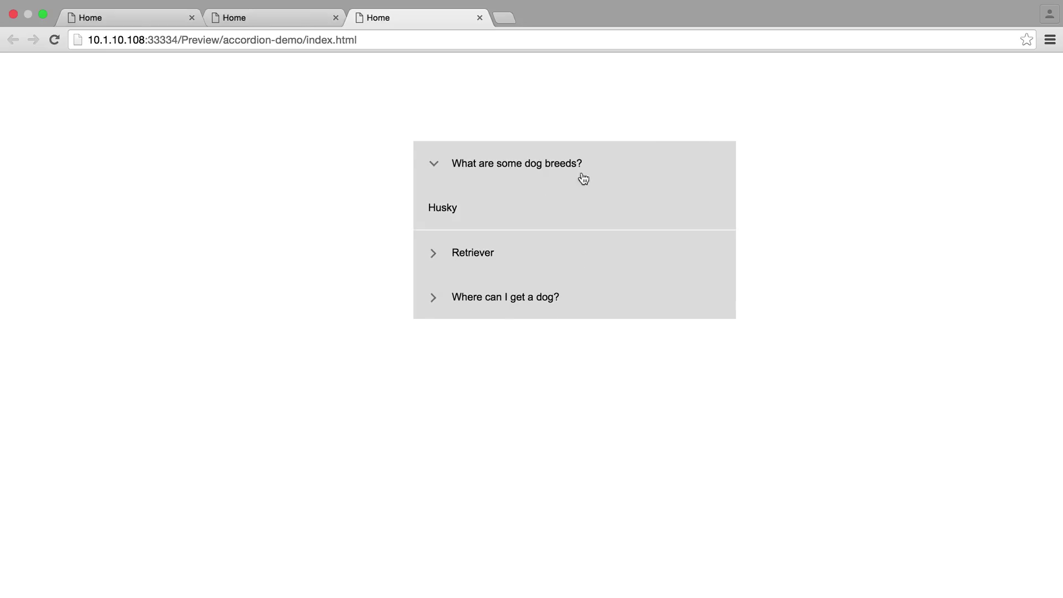
left_click(594, 165)
left_click(600, 228)
left_click(598, 228)
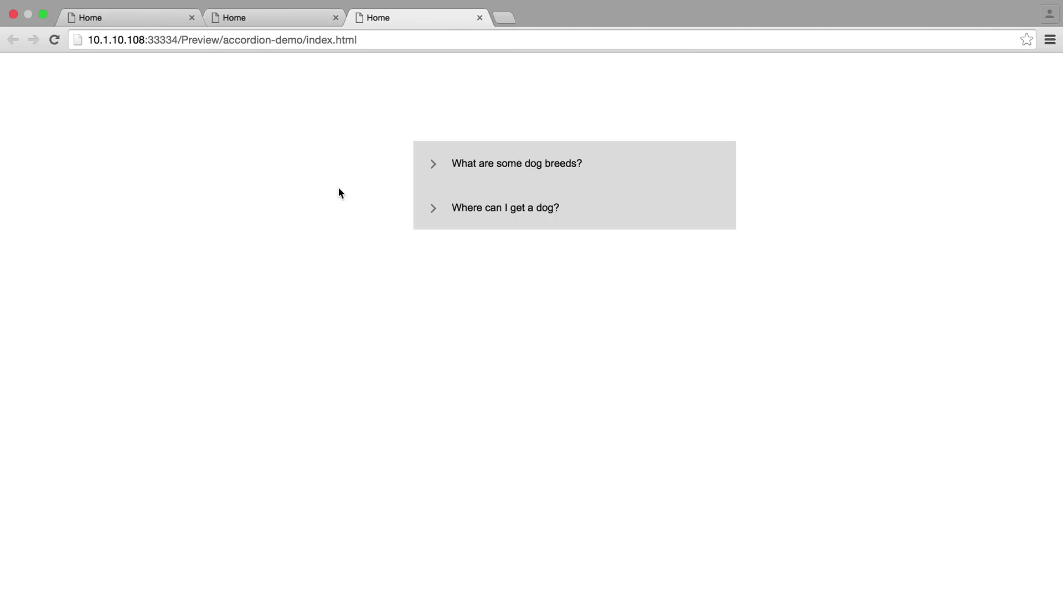
key("super+Tab")
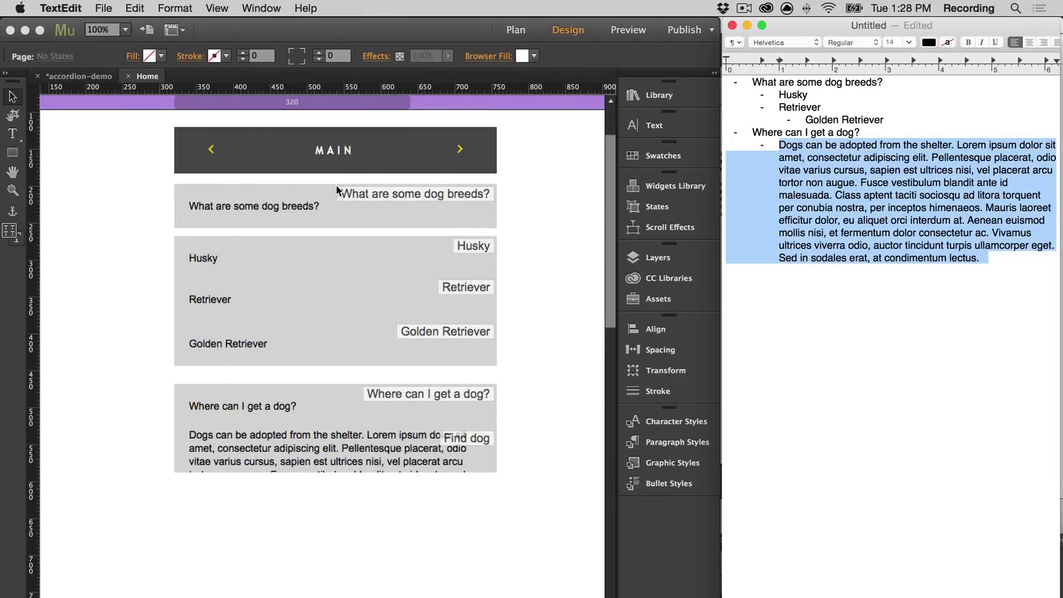
Step: Fill the first tab gold, Husky and Retriever dark gold, and Golden Retriever dark brown
left_click(358, 193)
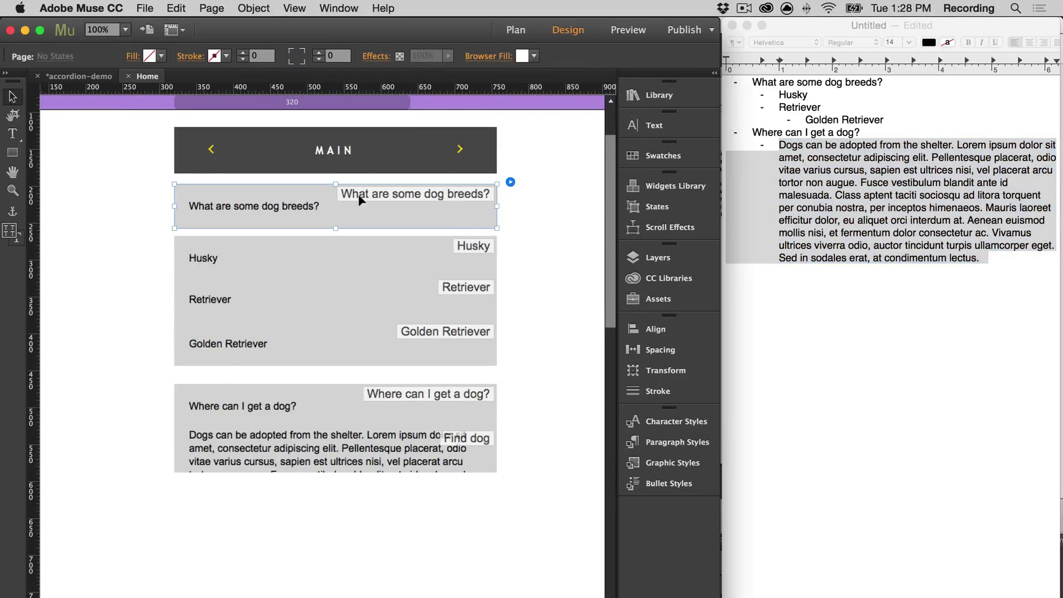
left_click(40, 30)
left_click(1004, 156)
left_click(836, 198)
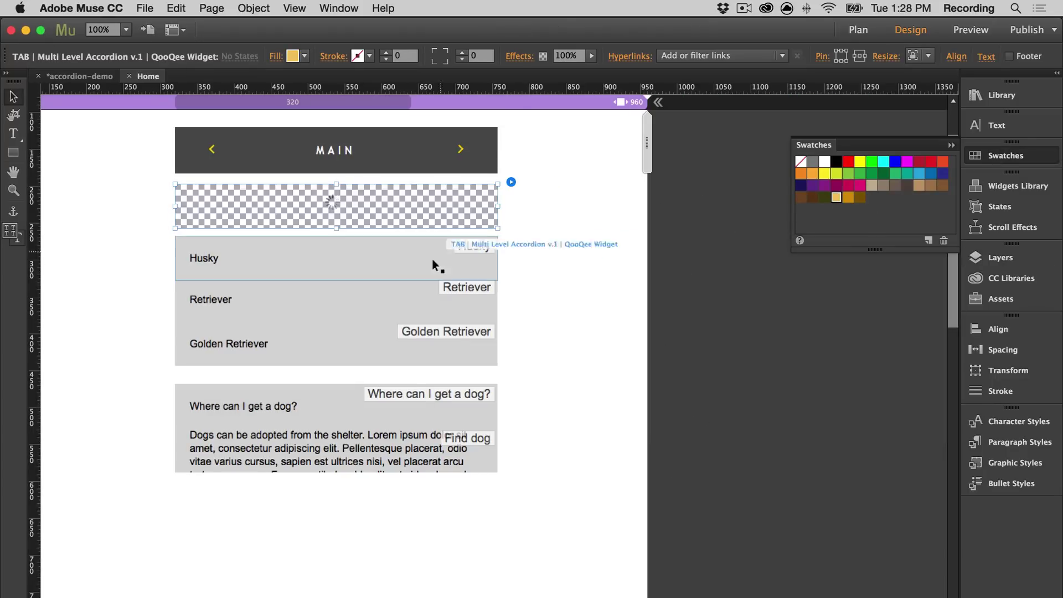
left_click(847, 198)
left_click(291, 310)
left_click(848, 199)
left_click(279, 354)
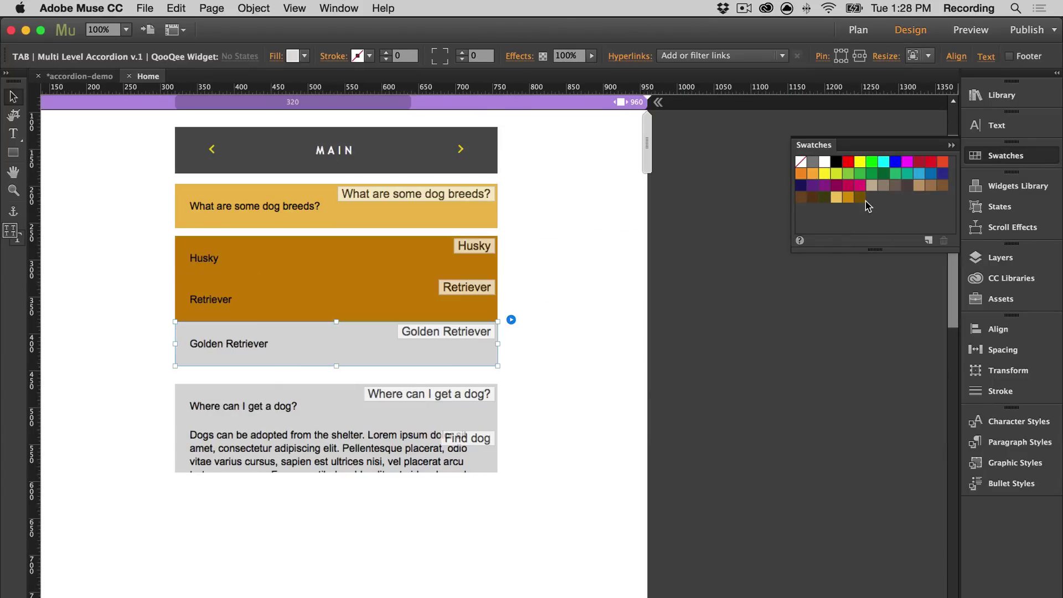
left_click(859, 198)
Step: Give the Where can I get a dog? tab and shelter answer dark gold fills
left_click(493, 404)
left_click(835, 197)
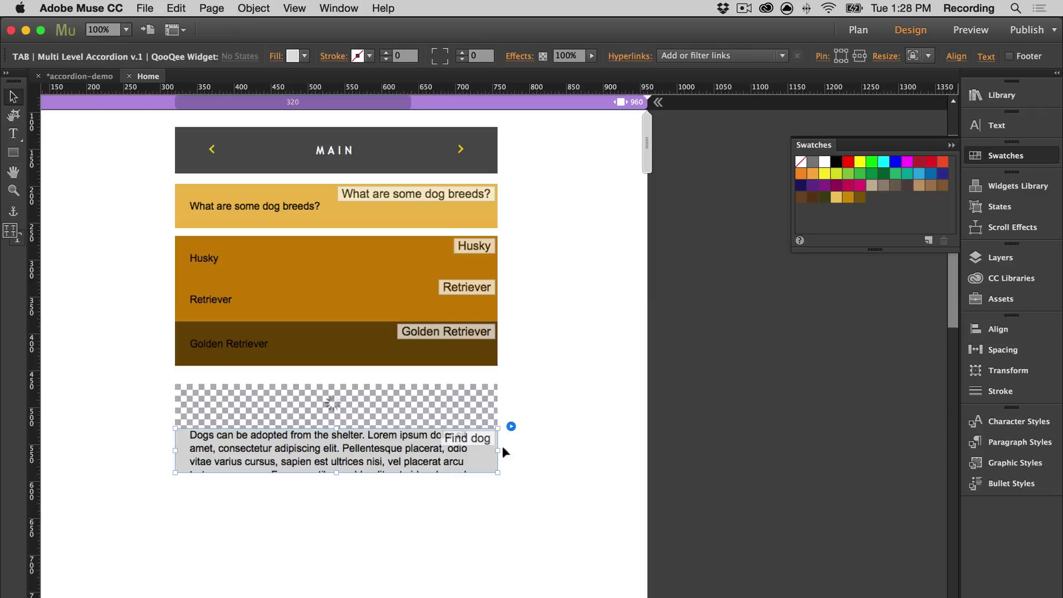
left_click(847, 197)
left_click(600, 197)
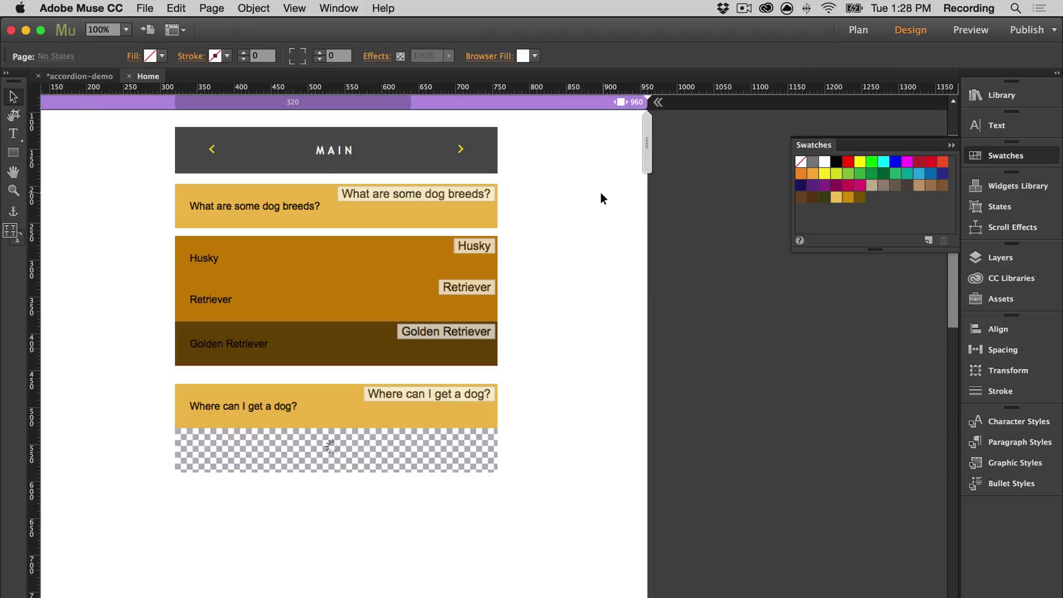
Step: Replace the first tab's solid fill with a tiled pattern.png image fill
left_click(436, 220)
left_click(303, 56)
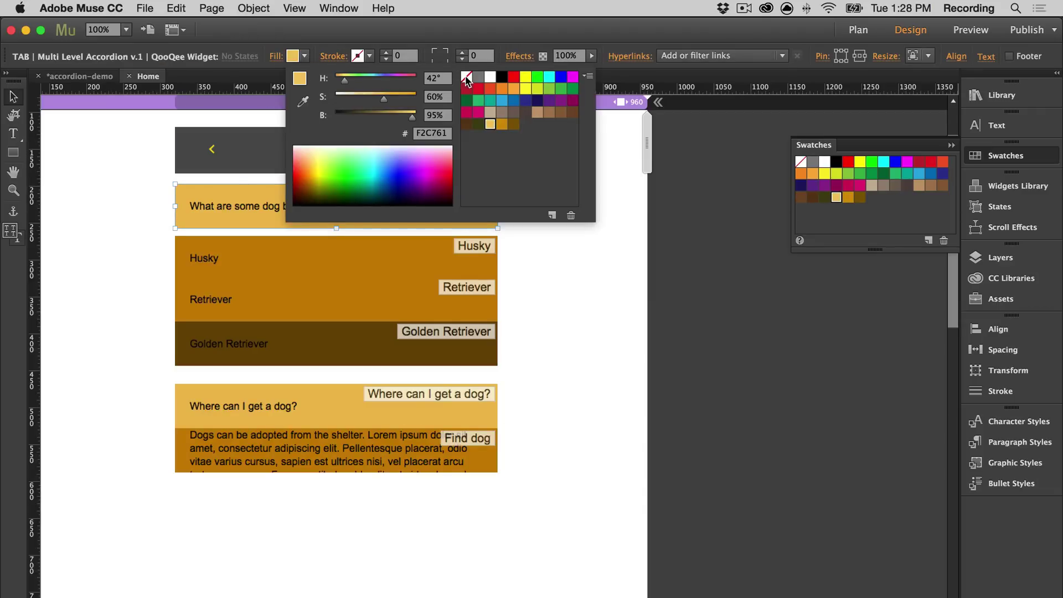
left_click(466, 76)
left_click(276, 56)
left_click(336, 160)
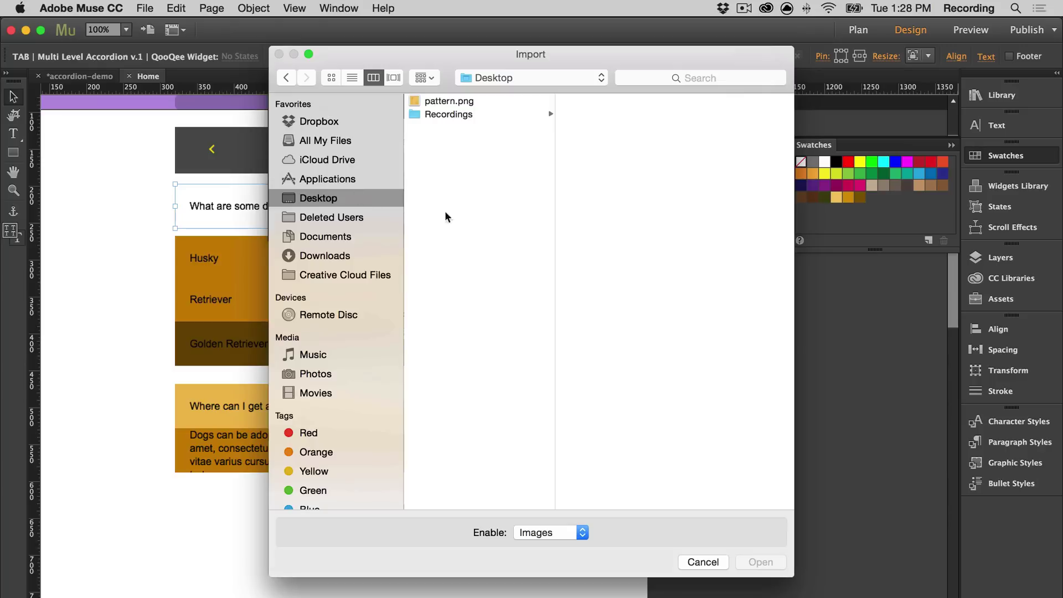
left_click(449, 103)
left_click(760, 562)
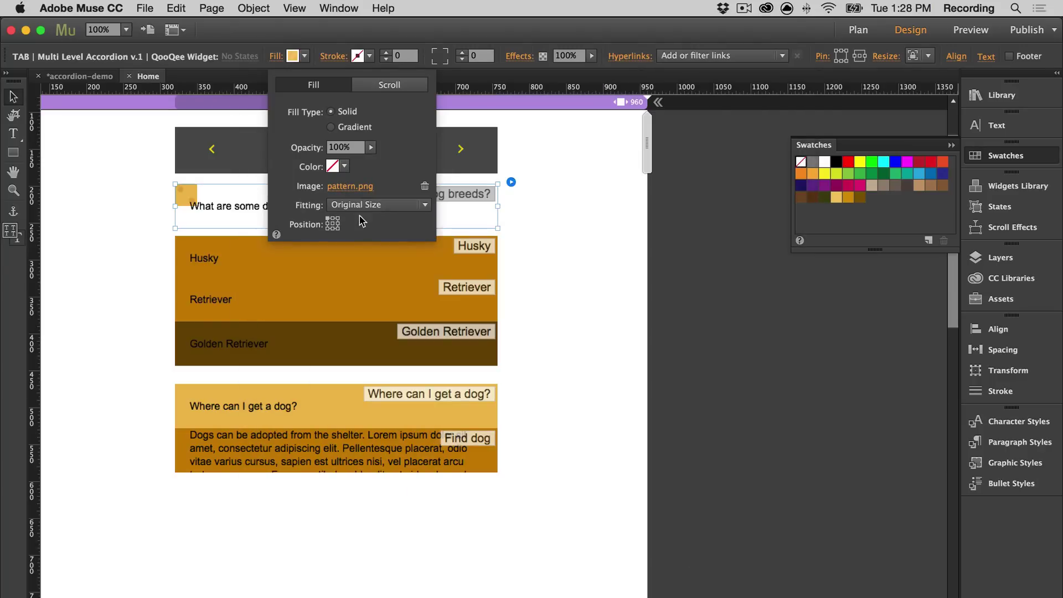
left_click(376, 205)
left_click(462, 406)
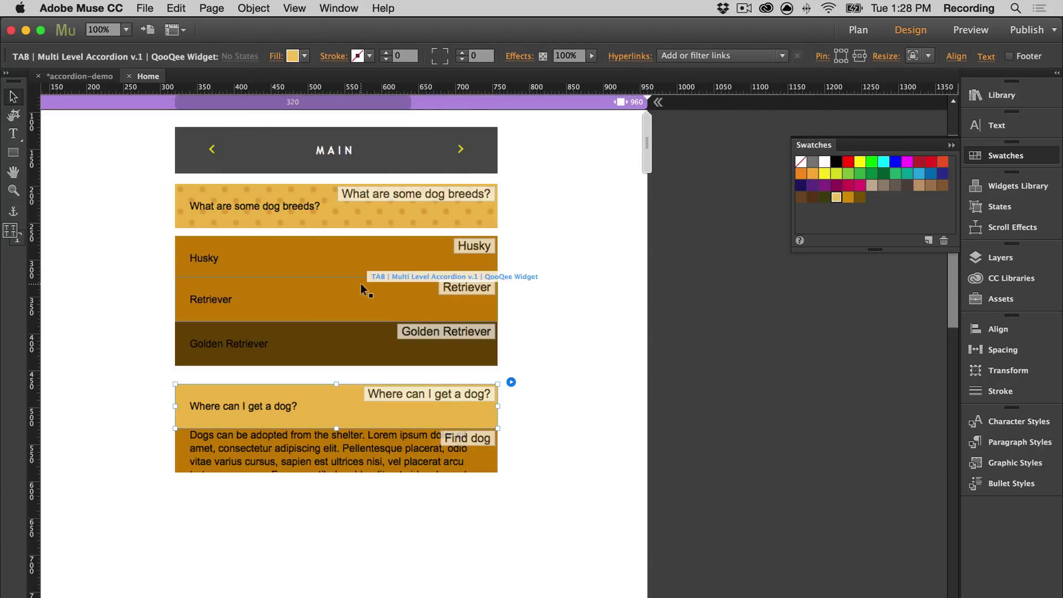
Step: Resize the dog breeds tab's height and make the Where can I get a dog? tab 80 px tall
left_click(362, 211)
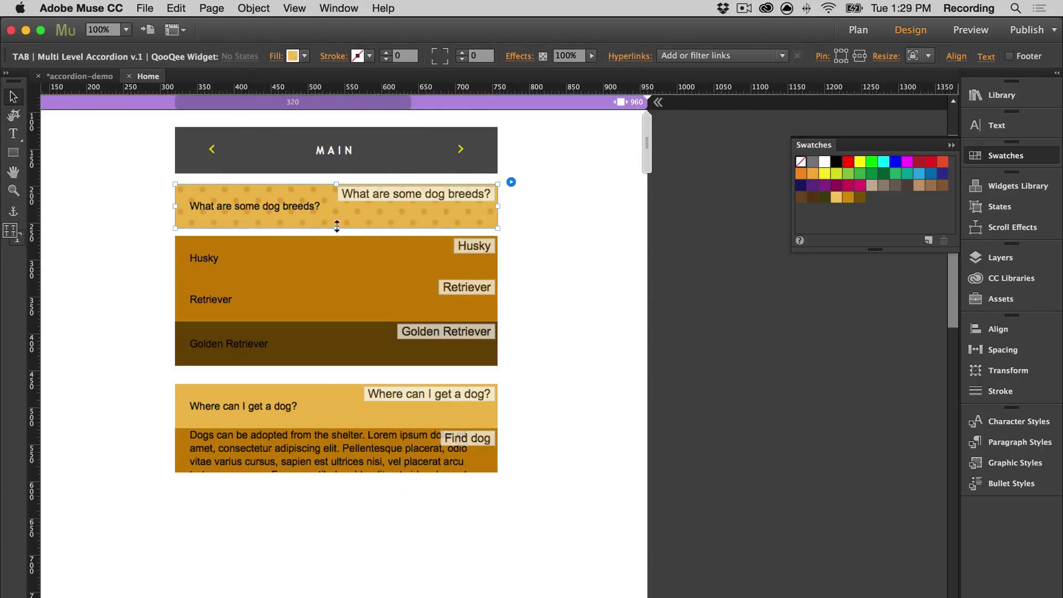
left_click_drag(337, 227, 336, 236)
left_click(343, 390)
left_click_drag(336, 383, 336, 369)
Step: In the MAIN accordion's options, switch off Arrows and set Icon Size to 30 pixels
left_click(560, 381)
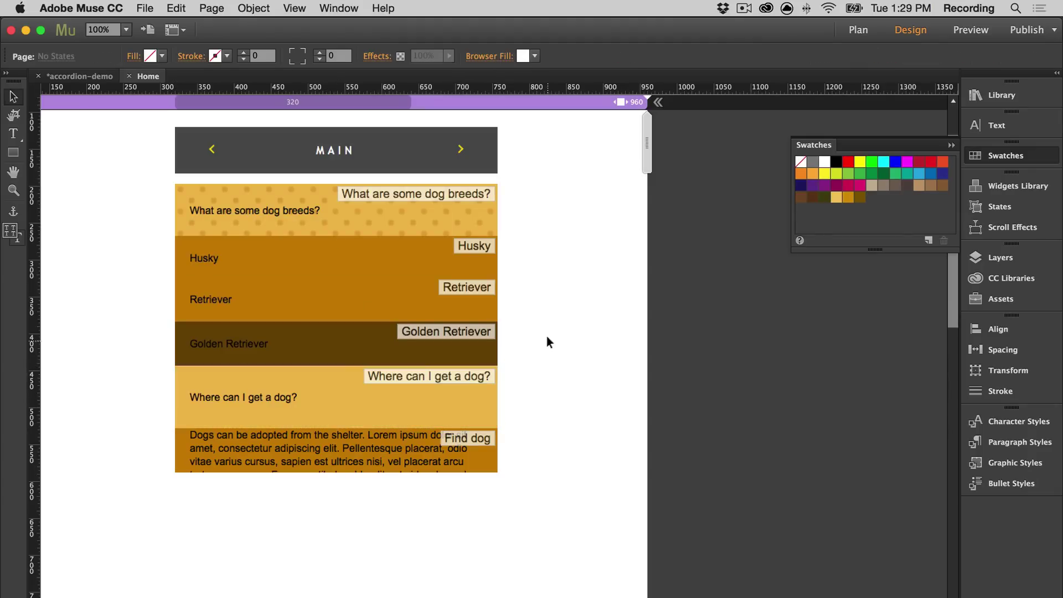
left_click(464, 148)
left_click(511, 125)
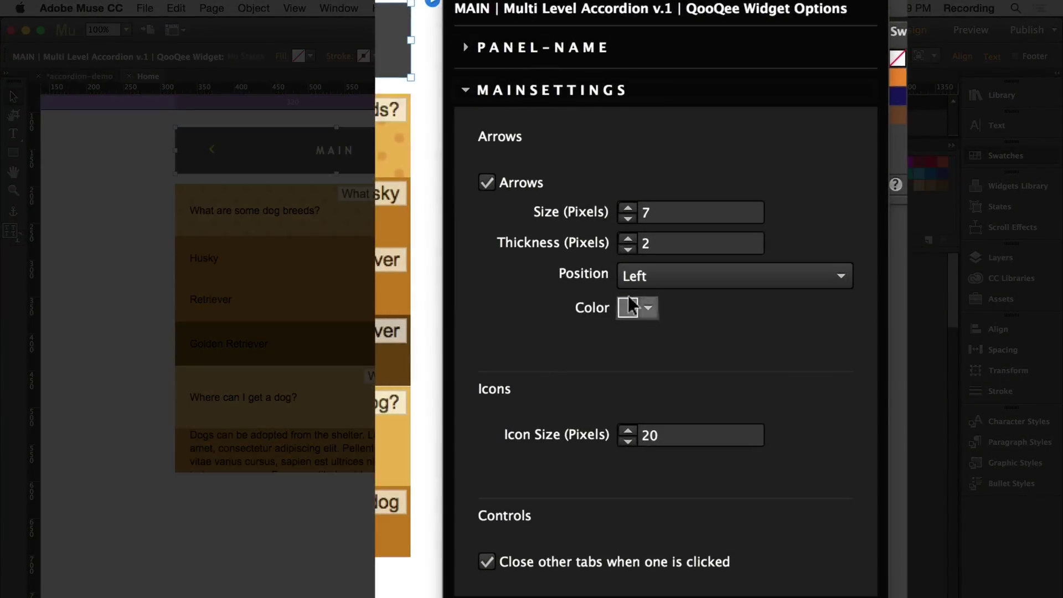
left_click(664, 280)
left_click(661, 274)
left_click(519, 90)
left_click(520, 90)
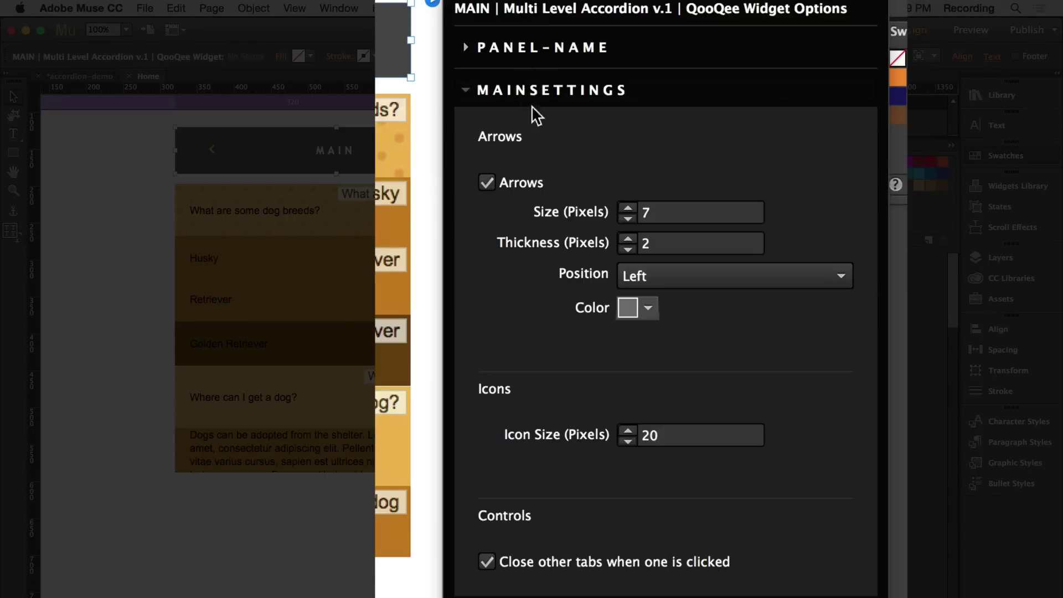
left_click(512, 189)
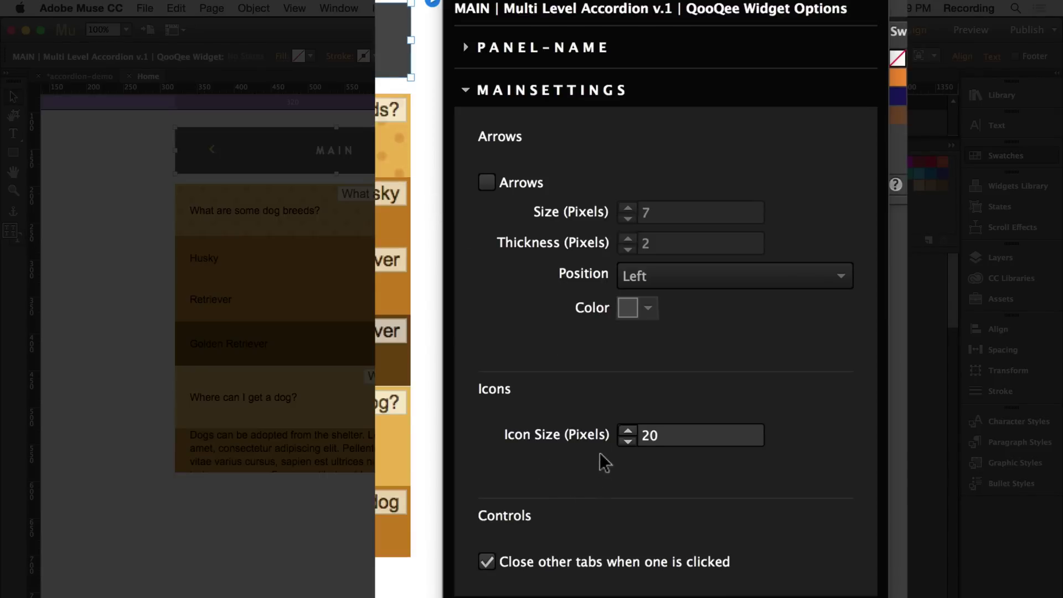
left_click_drag(694, 435, 621, 435)
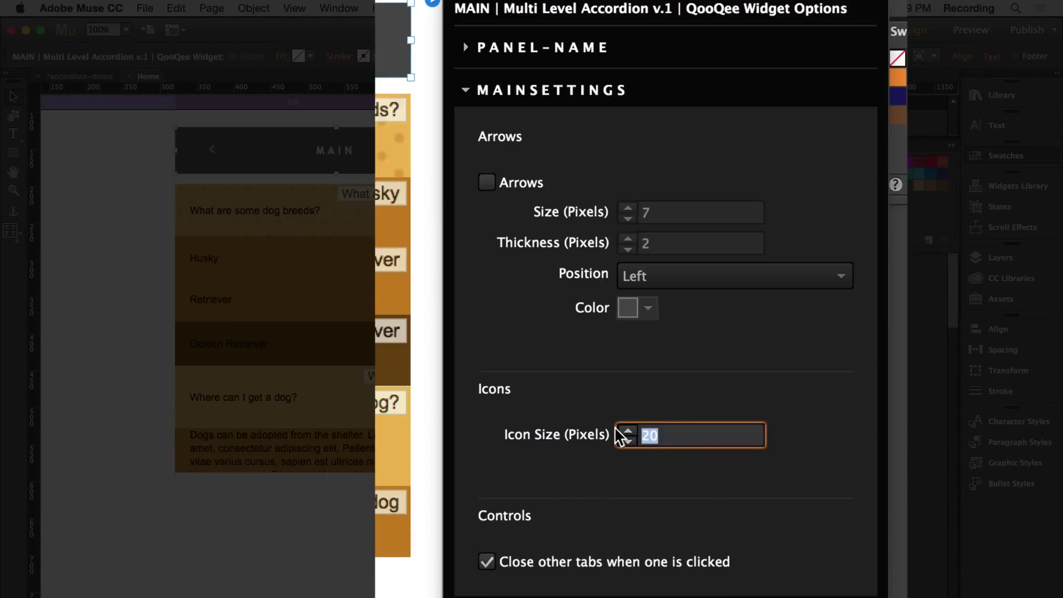
type("30")
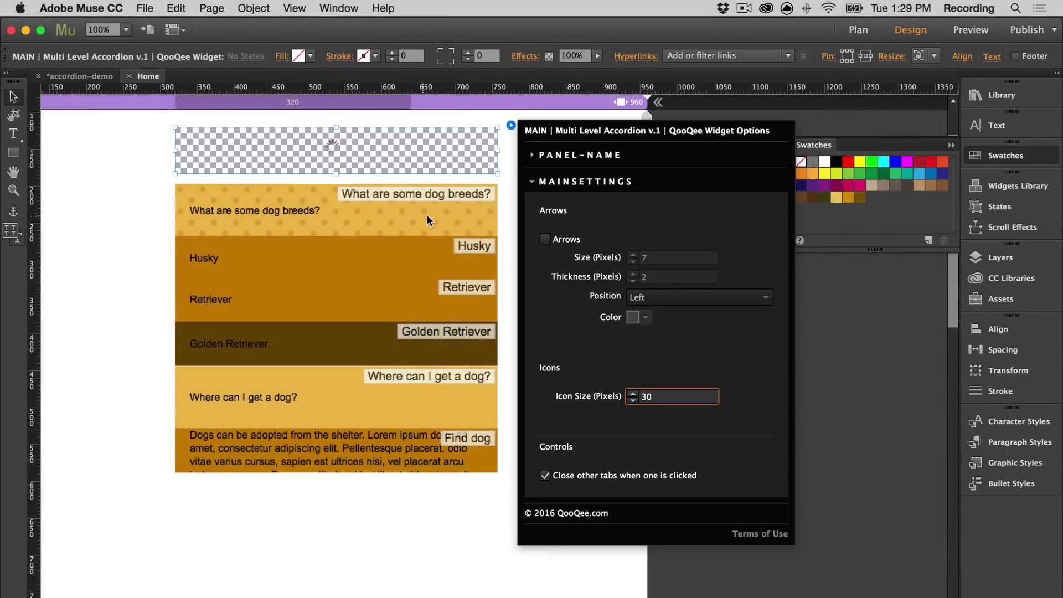
Step: Set Q.png as the dog breeds tab's default-state icon
left_click(427, 215)
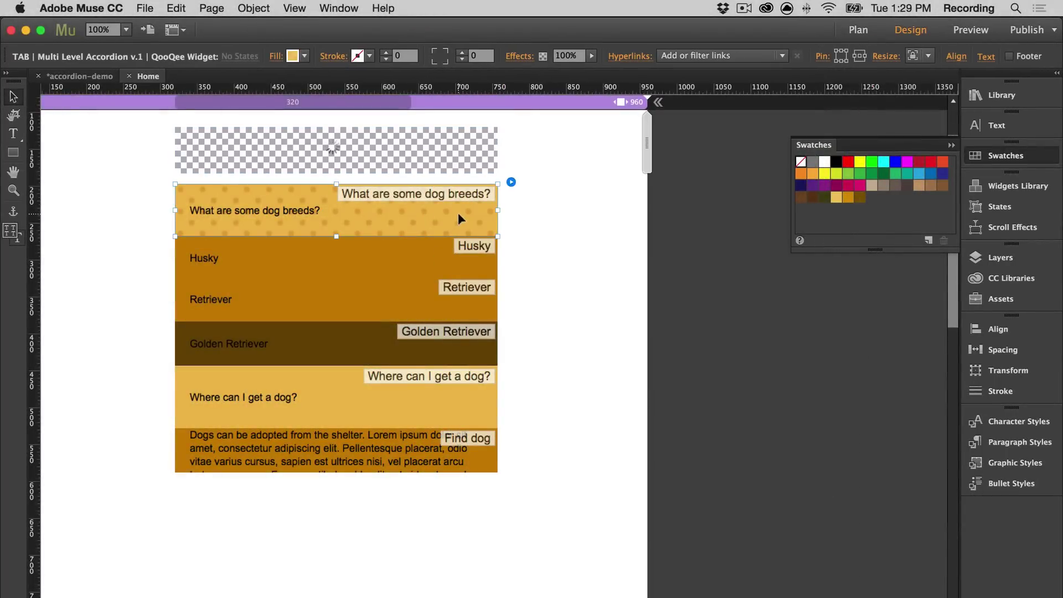
left_click(511, 182)
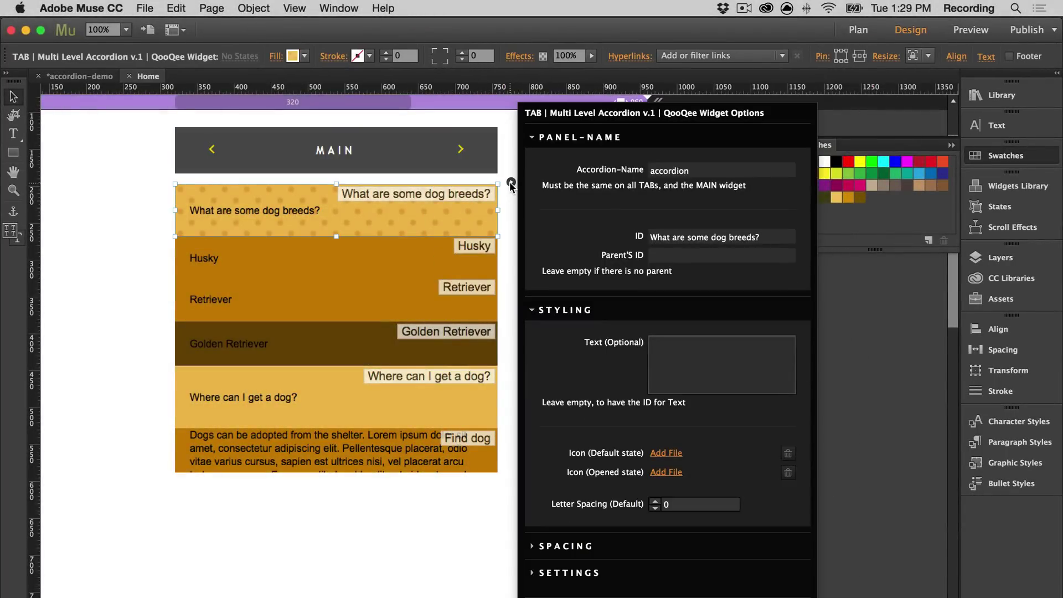
left_click(666, 452)
left_click(671, 128)
left_click(768, 561)
Step: Set A.png as the default-state icon for the Husky and Retriever tabs
left_click(417, 247)
left_click(510, 236)
left_click(665, 452)
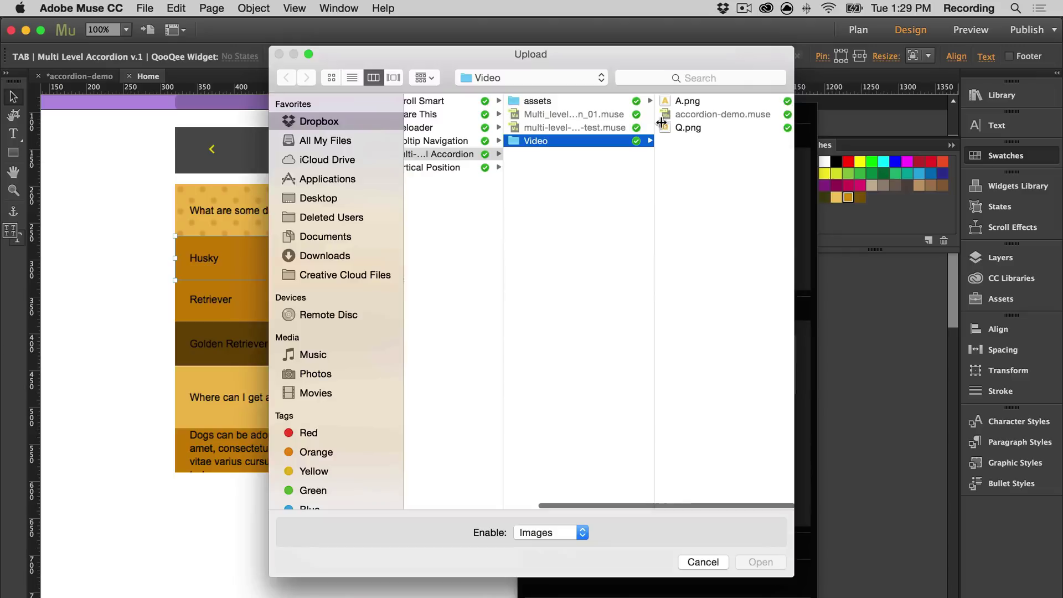
double_click(686, 104)
left_click(508, 277)
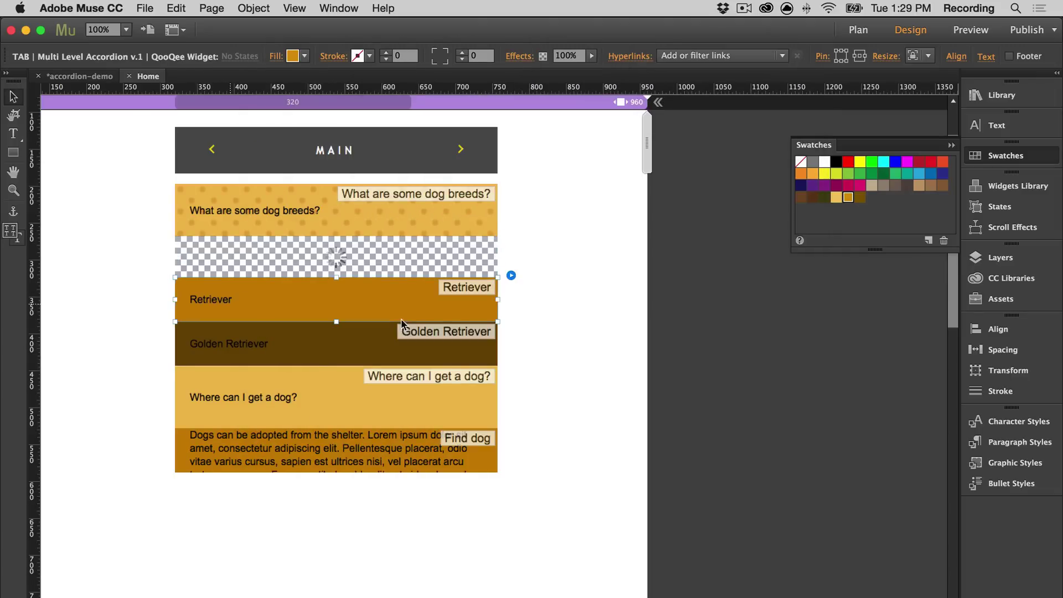
left_click(510, 276)
left_click(669, 455)
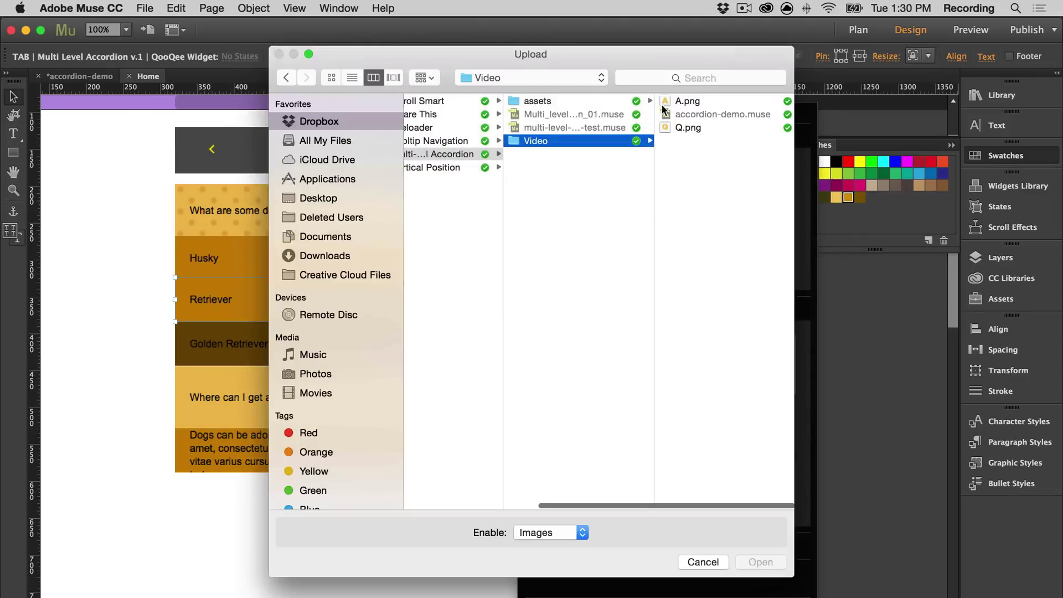
left_click(683, 164)
left_click(760, 564)
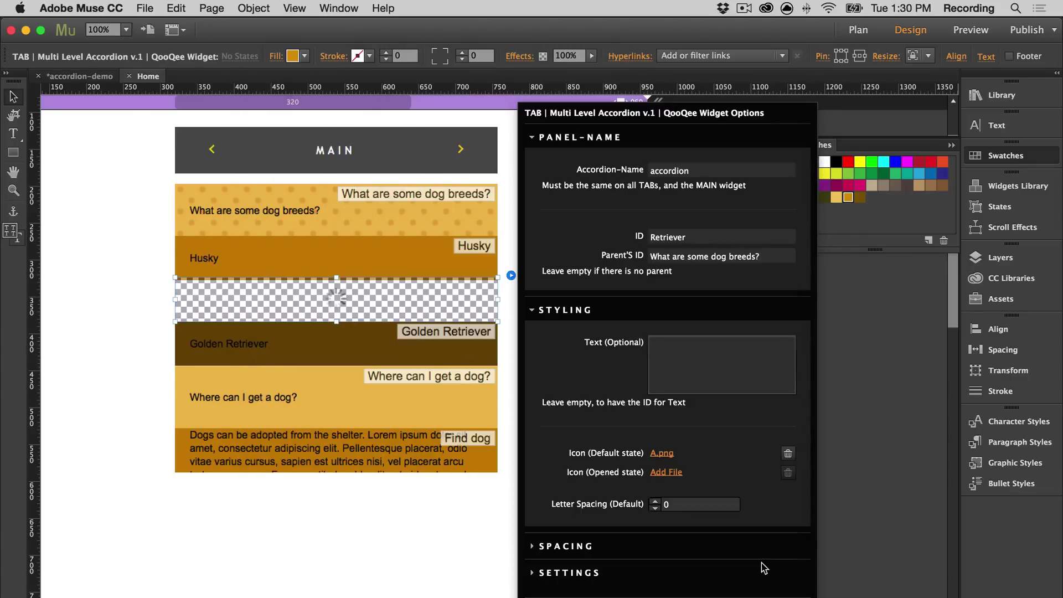
Step: Give the Find dog answer inner spacing of Top 20, Right 10, Bottom 20, Left 20
left_click(120, 392)
left_click(361, 462)
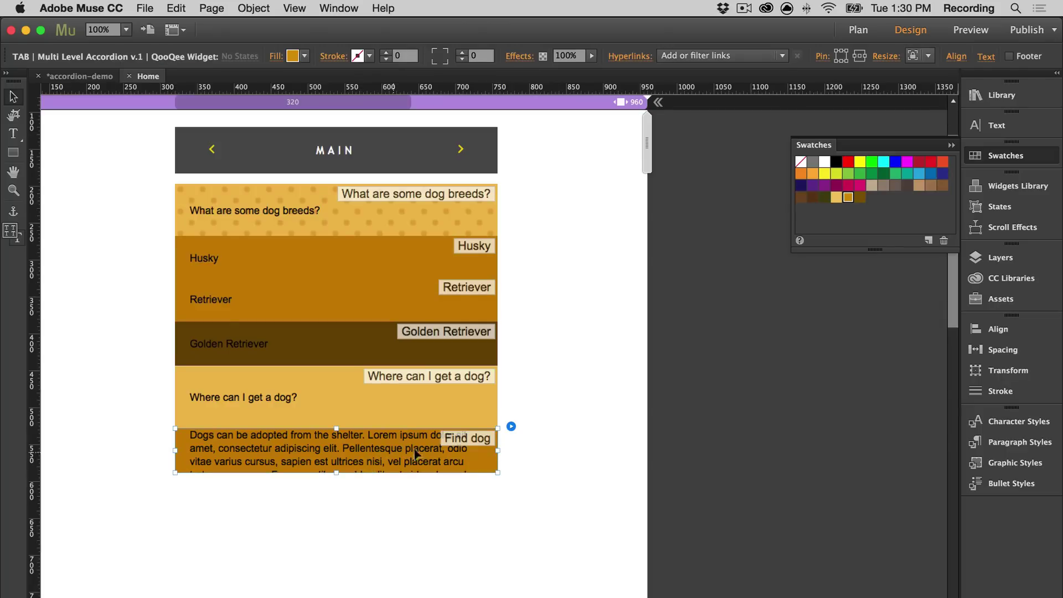
left_click(510, 427)
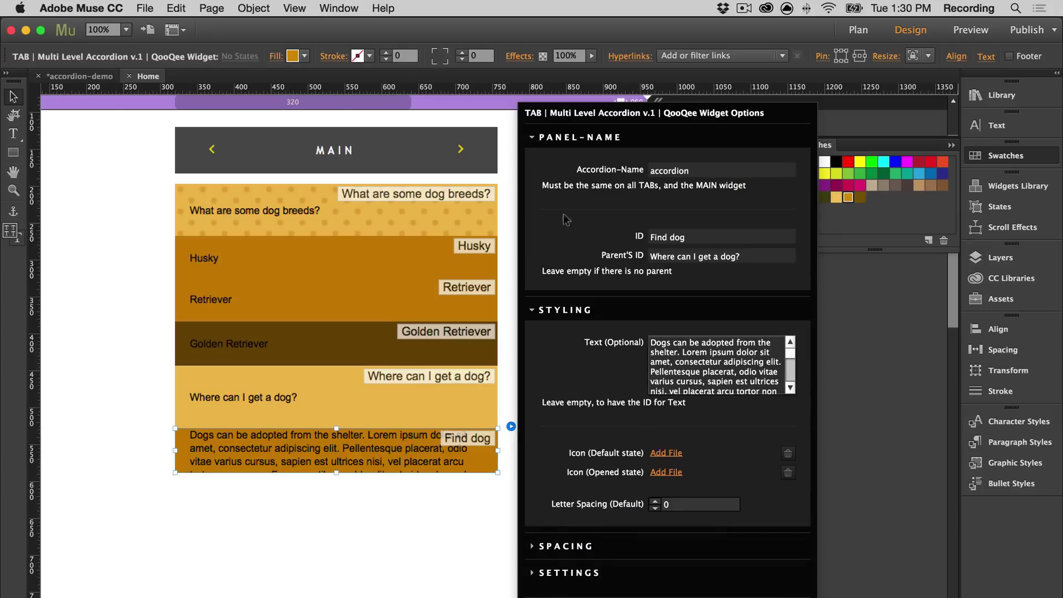
left_click(556, 139)
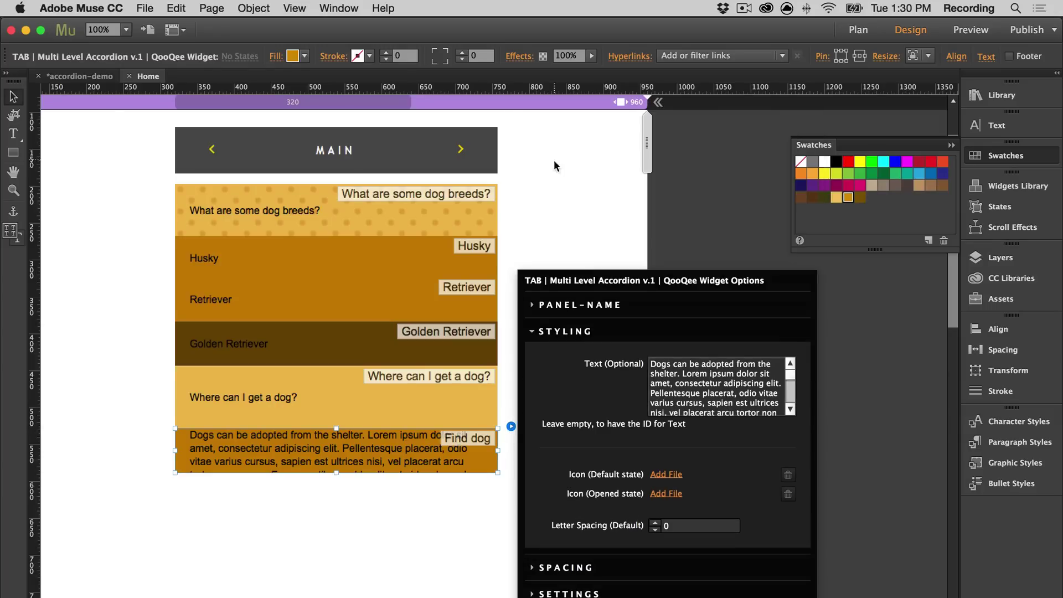
left_click(565, 567)
left_click(676, 496)
type("20")
key("Tab")
key("Tab")
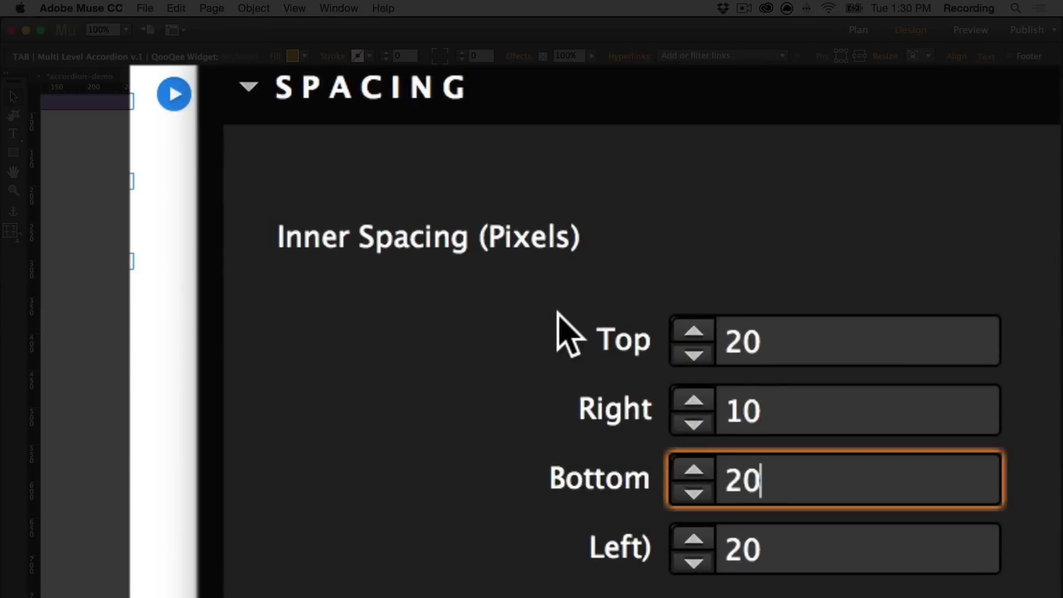
left_click(446, 533)
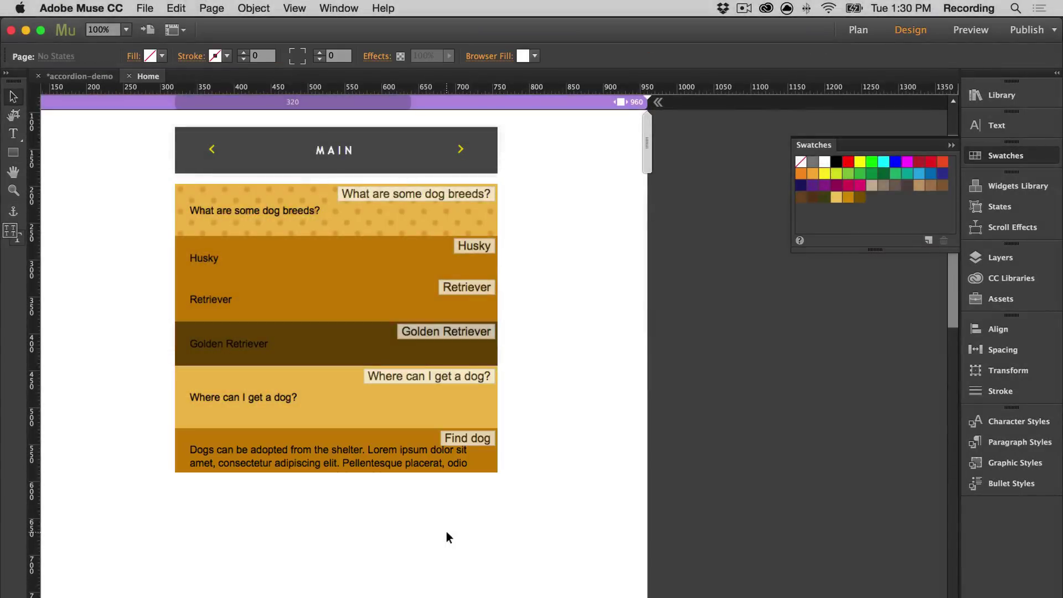
Step: Preview in Chrome, toggling the dog breeds, Golden Retriever and Where can I get a dog? panels
key("super+shift+e")
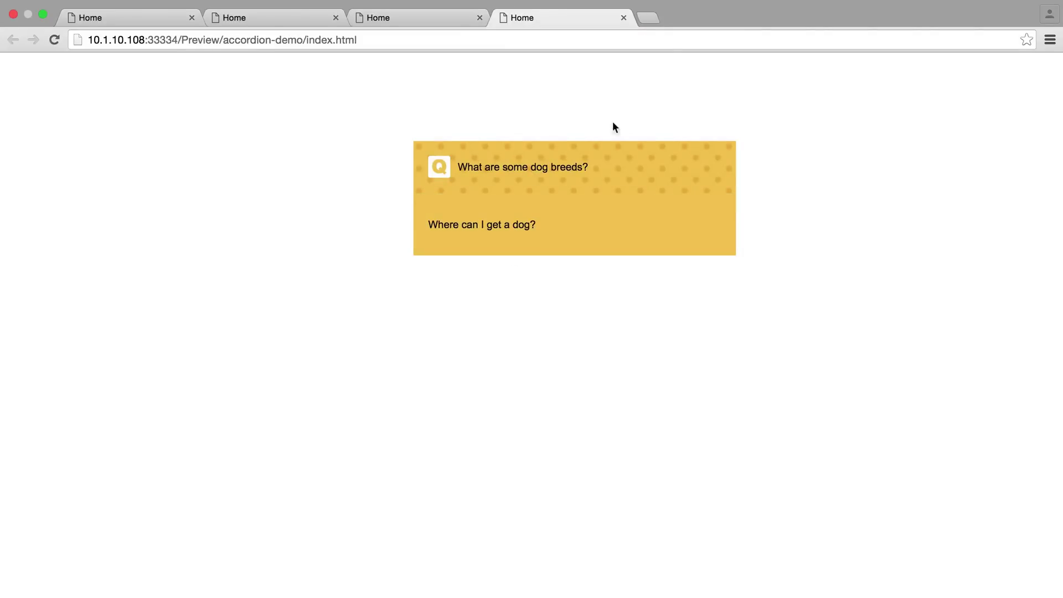
left_click(629, 179)
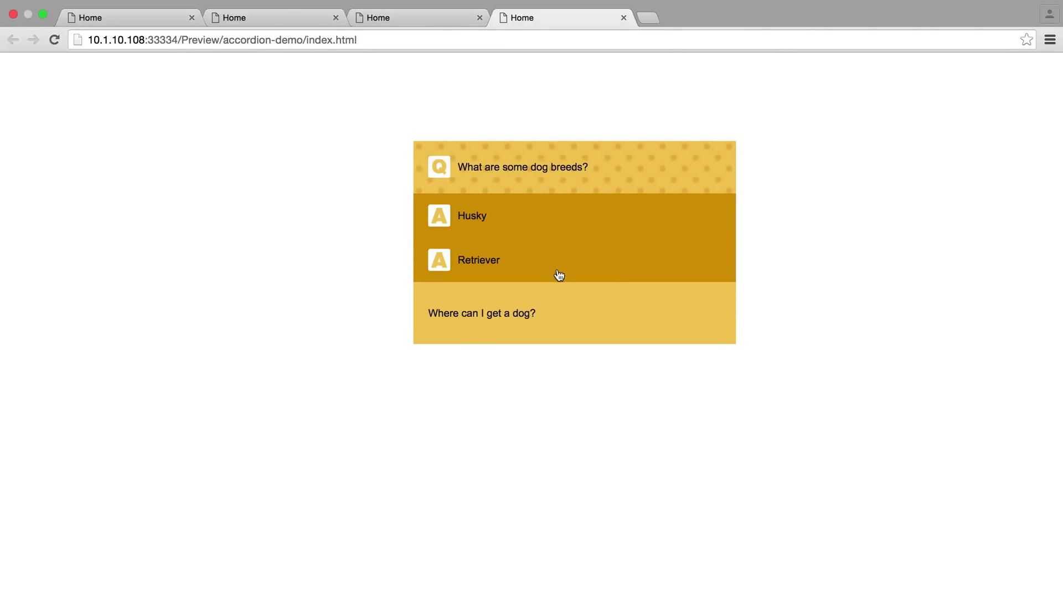
left_click(558, 271)
left_click(541, 272)
left_click(538, 192)
left_click(506, 245)
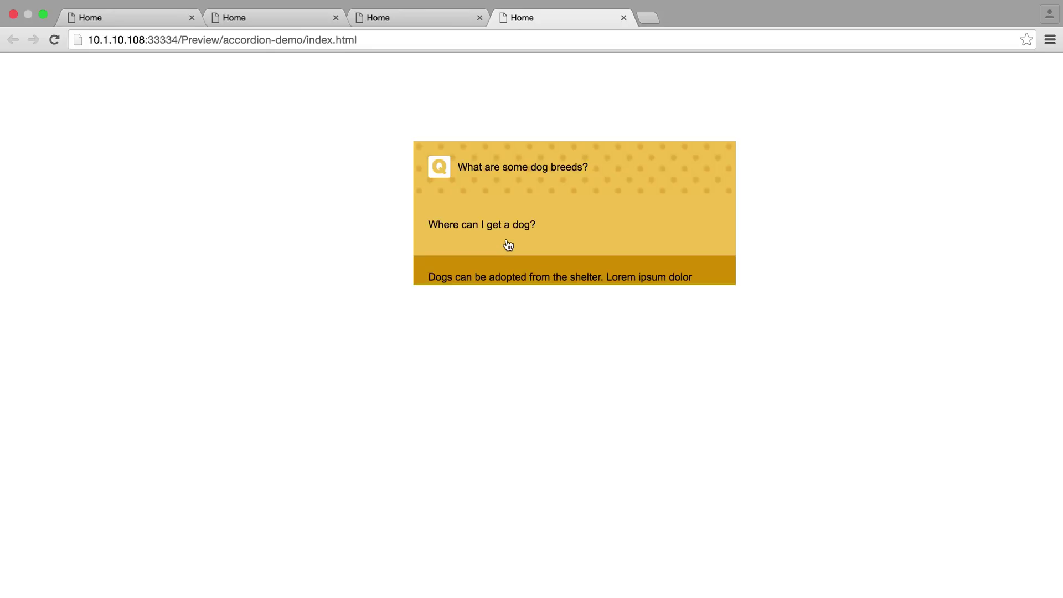
left_click(558, 244)
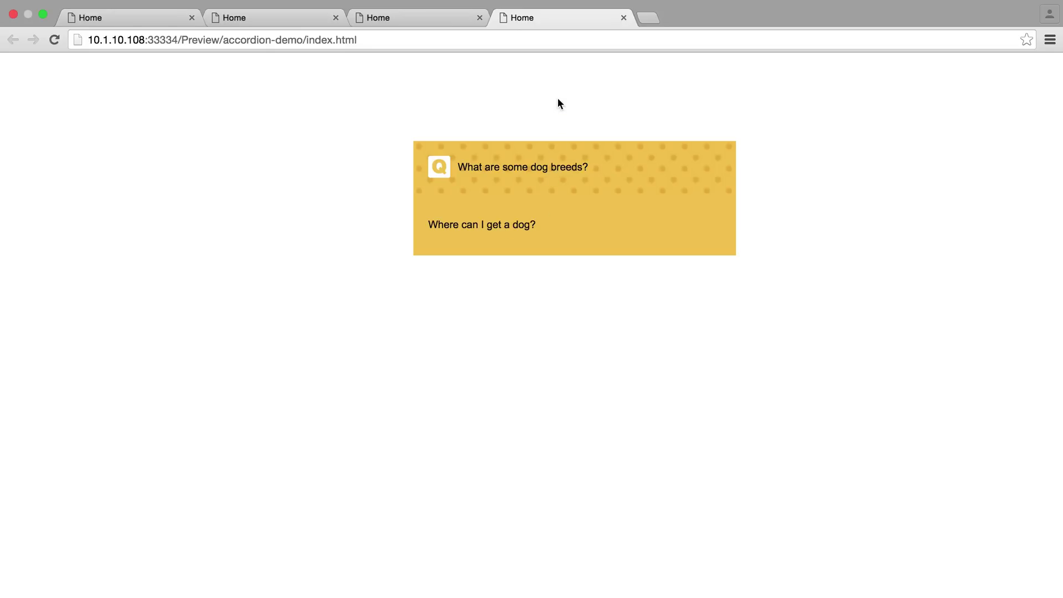